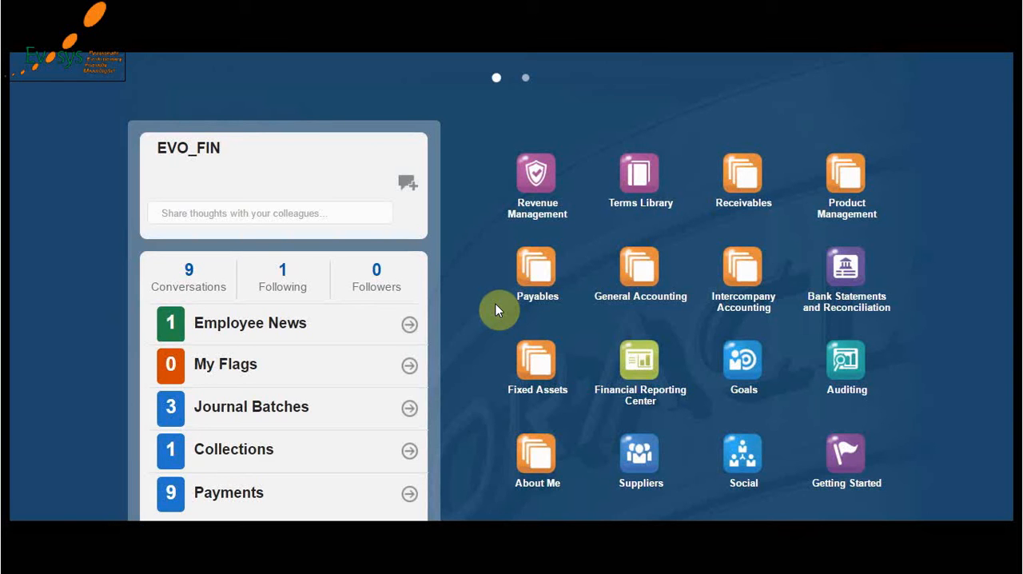
- Review the March provision journals in the Word document, and create a new journal from the General Accounting Journals area in Oracle
{"action": "key", "text": "alt+Tab"}
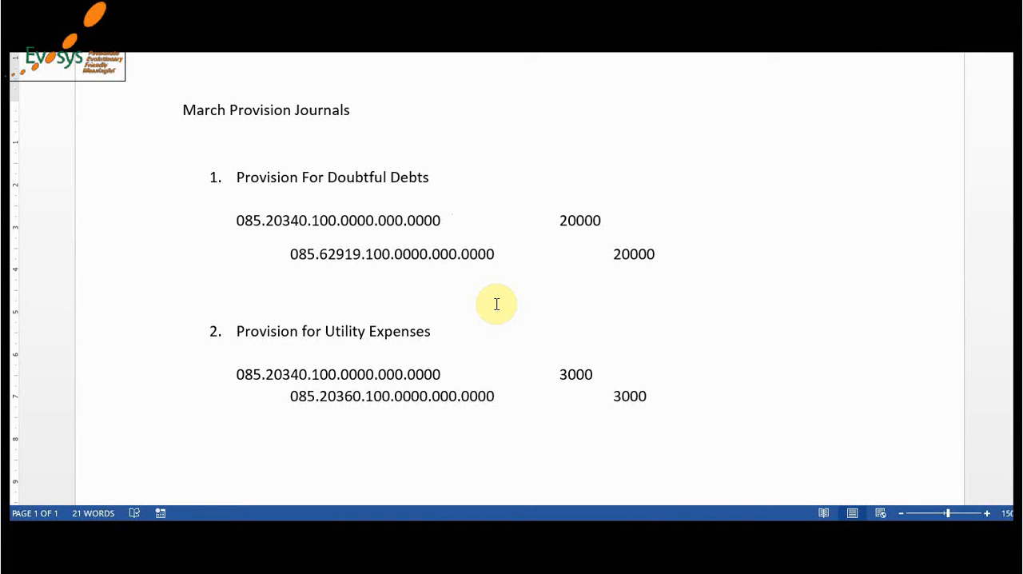
{"action": "key", "text": "alt+Tab"}
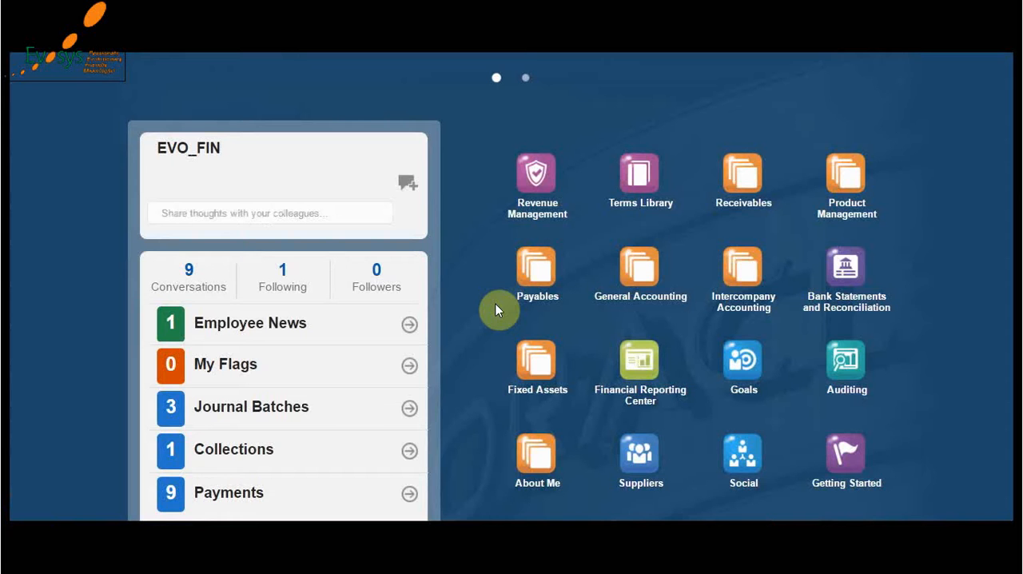
{"action": "left_click", "coordinate": [639, 272]}
{"action": "left_click", "coordinate": [638, 366]}
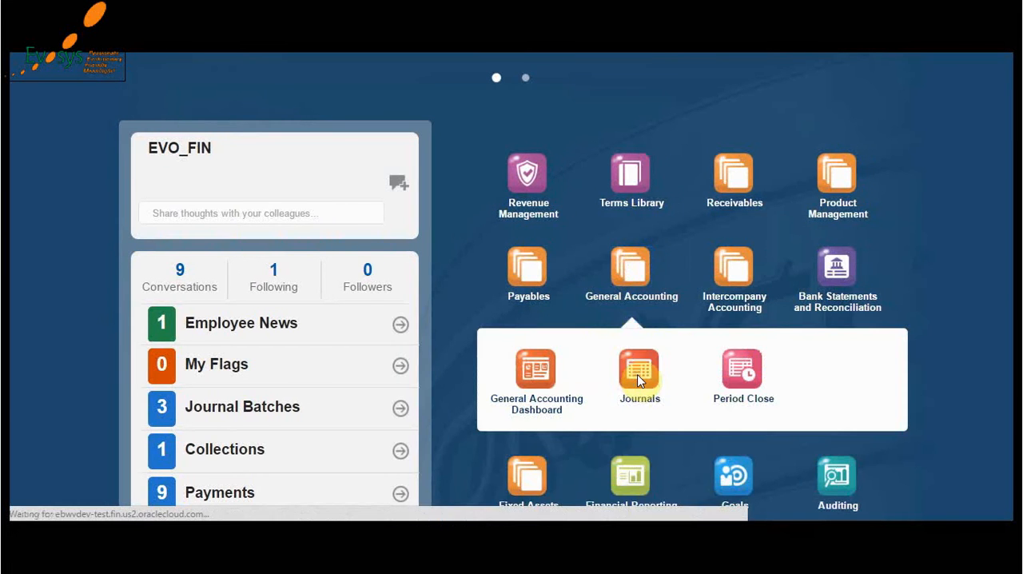
{"action": "left_click", "coordinate": [905, 102]}
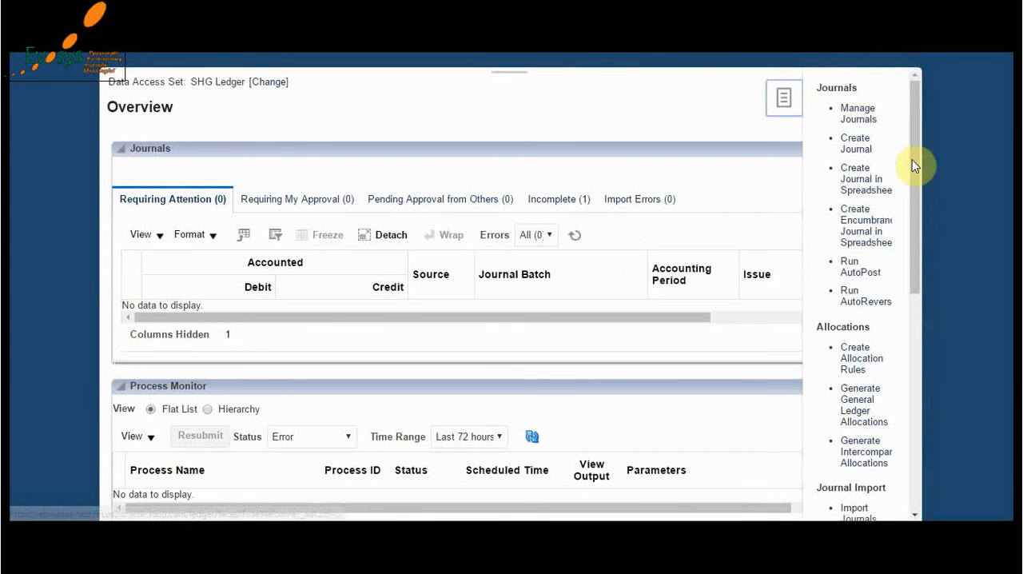
{"action": "left_click", "coordinate": [856, 144]}
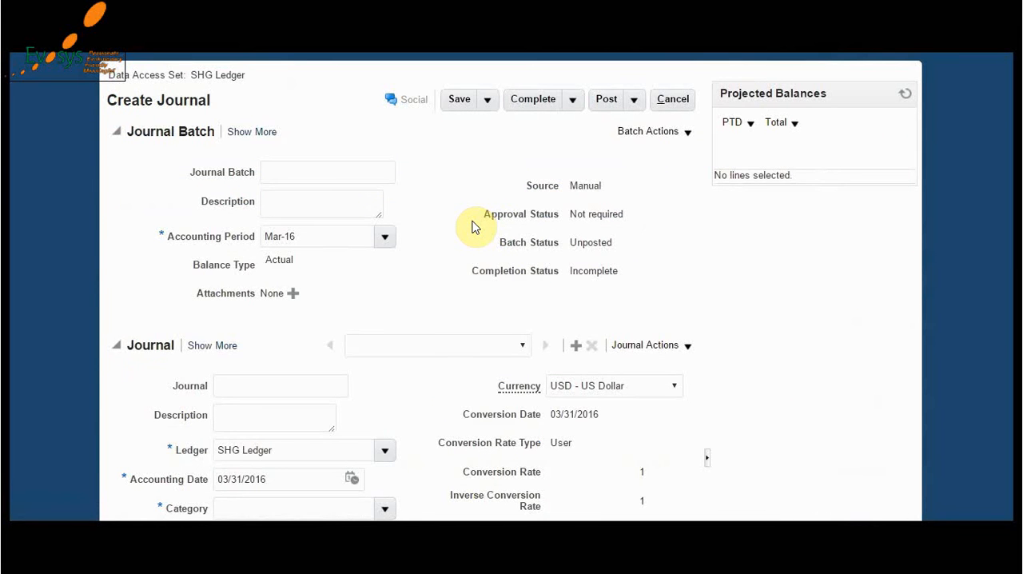
- Look over the blank journal form and the Word document, and name the journal batch "Provisions for March"
{"action": "scroll", "coordinate": [472, 227], "scroll_direction": "down", "scroll_amount": 3}
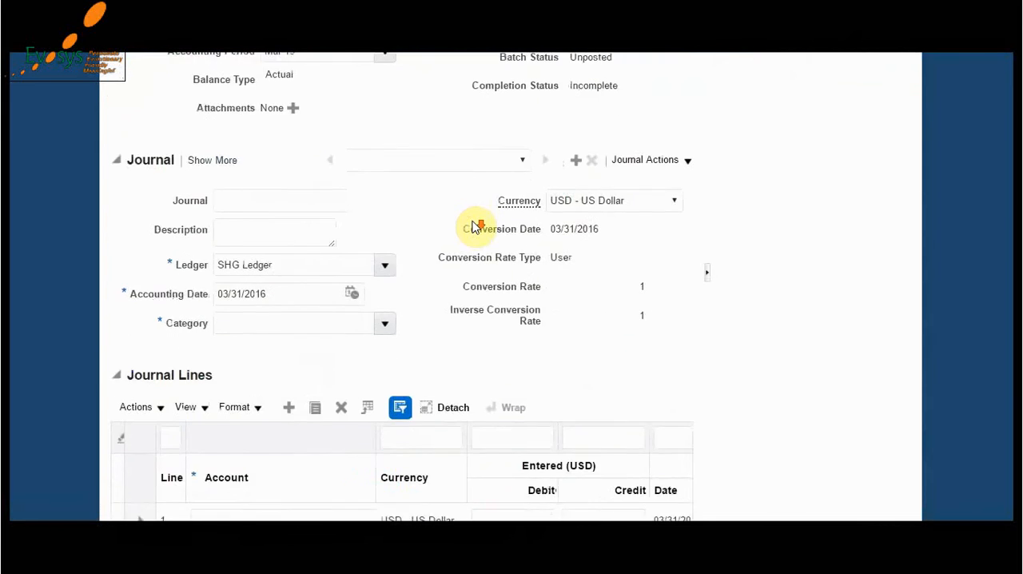
{"action": "scroll", "coordinate": [471, 227], "scroll_direction": "up", "scroll_amount": 1}
{"action": "scroll", "coordinate": [472, 227], "scroll_direction": "up", "scroll_amount": 2}
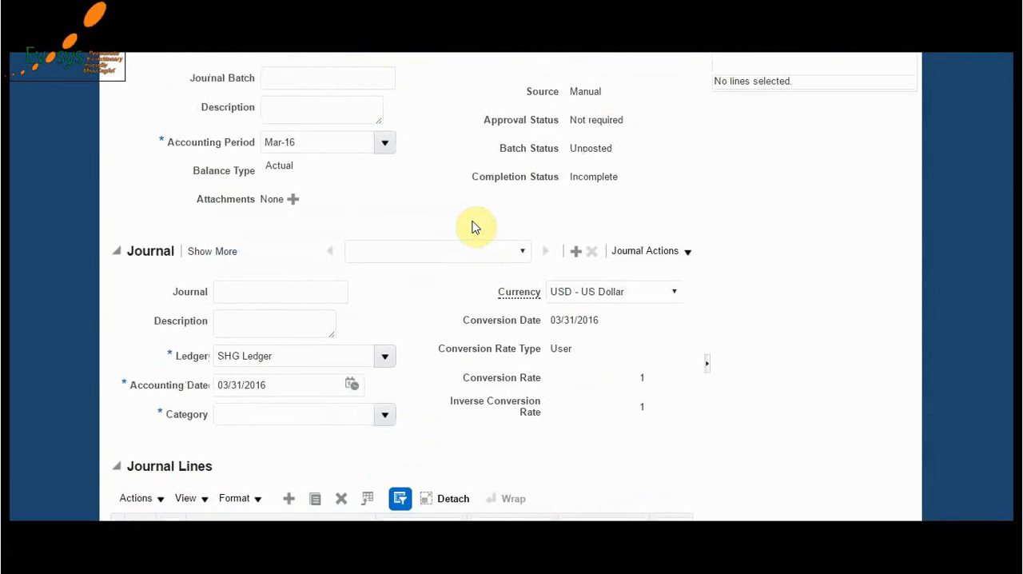
{"action": "scroll", "coordinate": [472, 227], "scroll_direction": "up", "scroll_amount": 3}
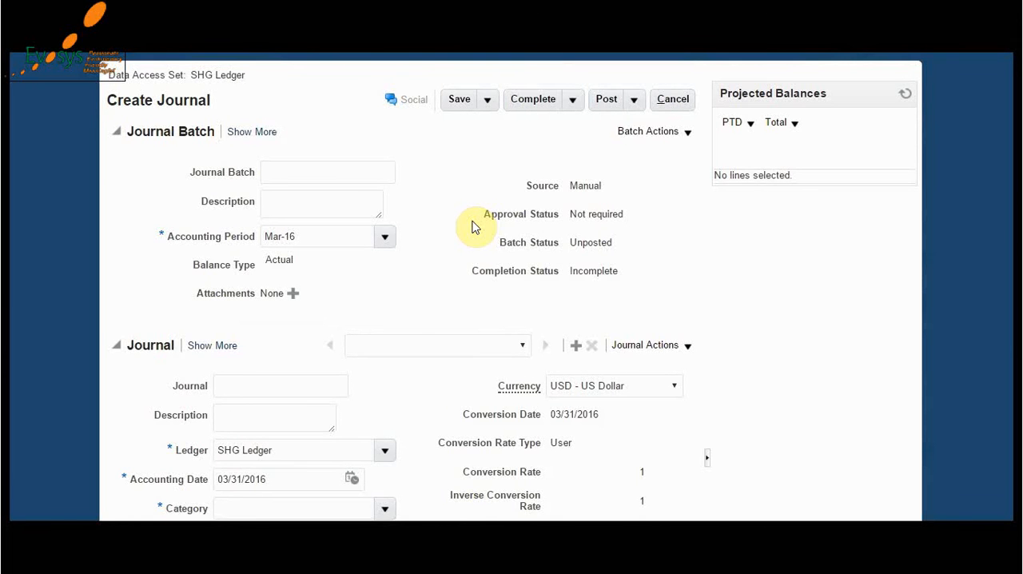
{"action": "key", "text": "alt+Tab"}
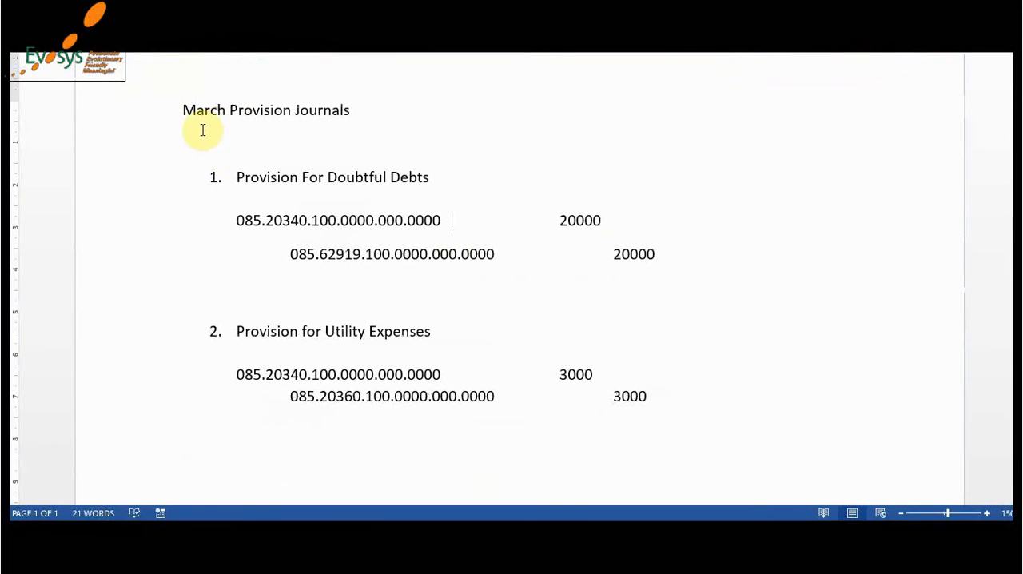
{"action": "key", "text": "alt+Tab"}
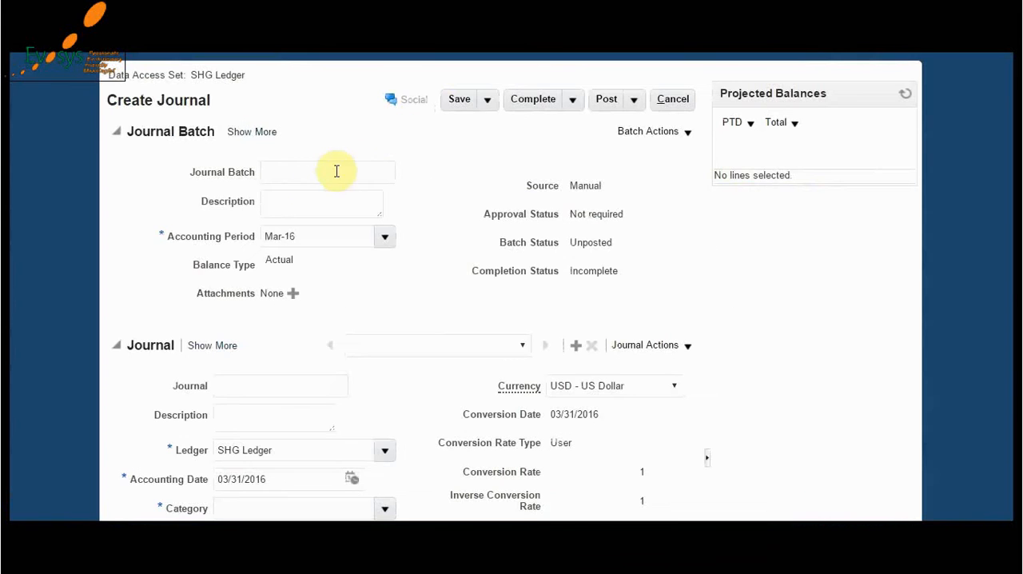
{"action": "left_click", "coordinate": [304, 171]}
{"action": "type", "text": "Provision"}
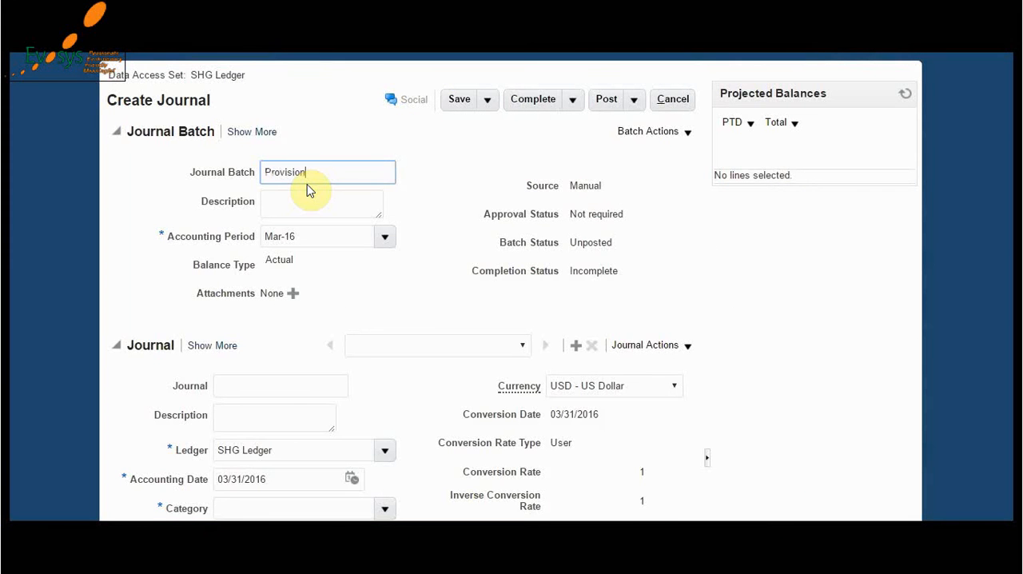
{"action": "type", "text": "s for March"}
{"action": "key", "text": "Tab"}
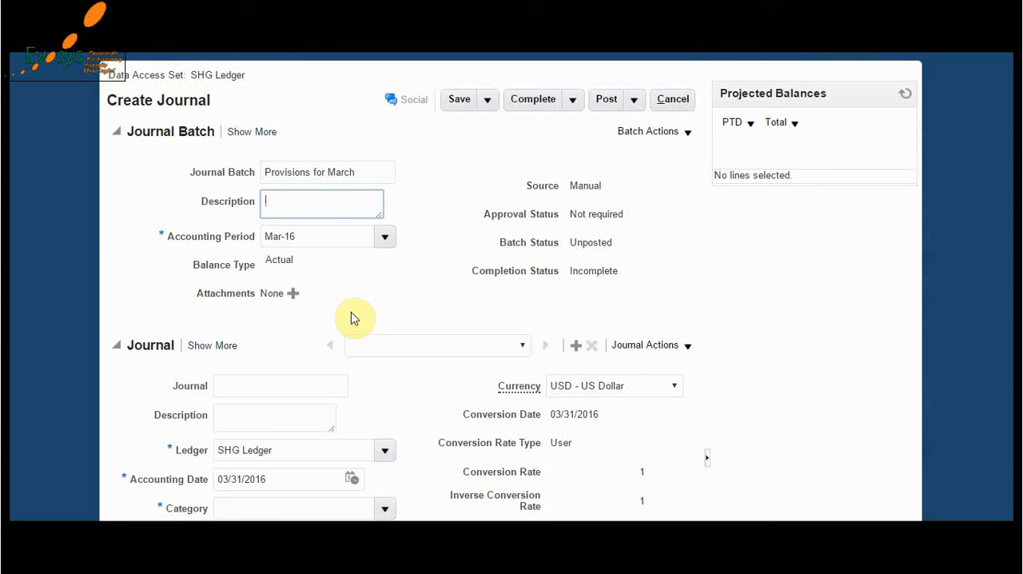
{"action": "key", "text": "Tab"}
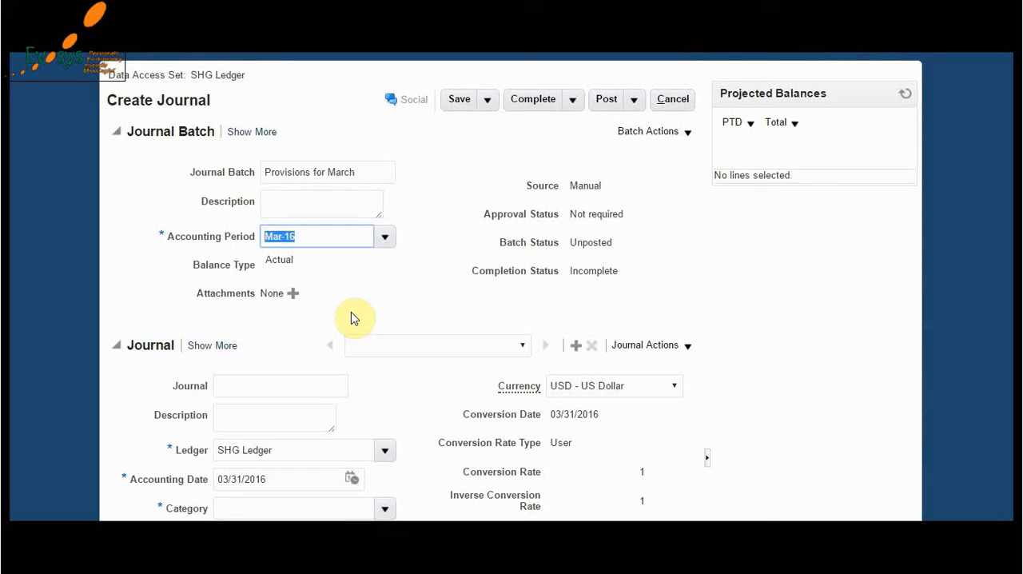
{"action": "key", "text": "Tab"}
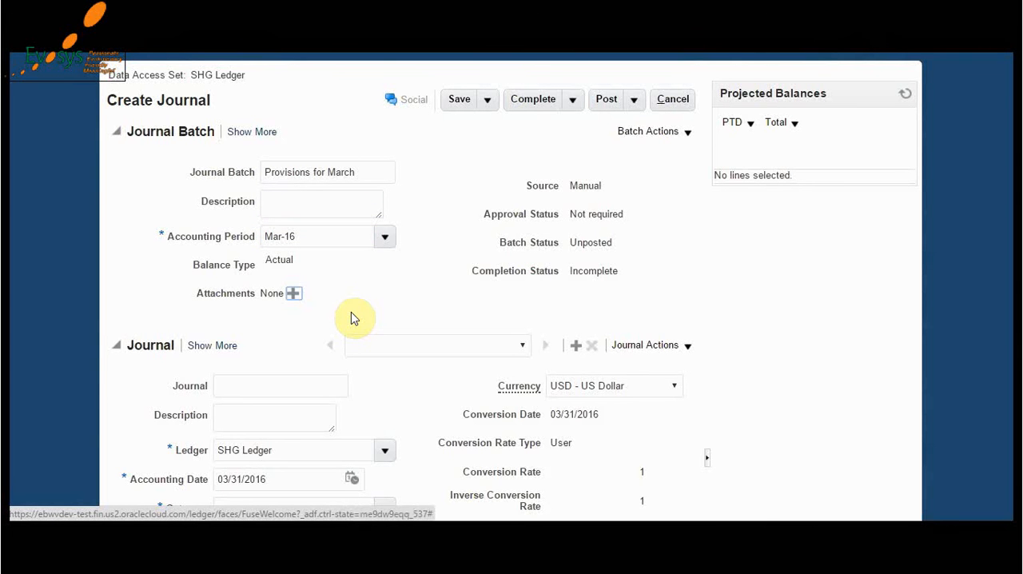
- Name the journal "Provision for Doubtful Debts" and describe it as "Monthly Provision for Debts"
{"action": "scroll", "coordinate": [354, 318], "scroll_direction": "down", "scroll_amount": 2}
{"action": "scroll", "coordinate": [359, 312], "scroll_direction": "down", "scroll_amount": 2}
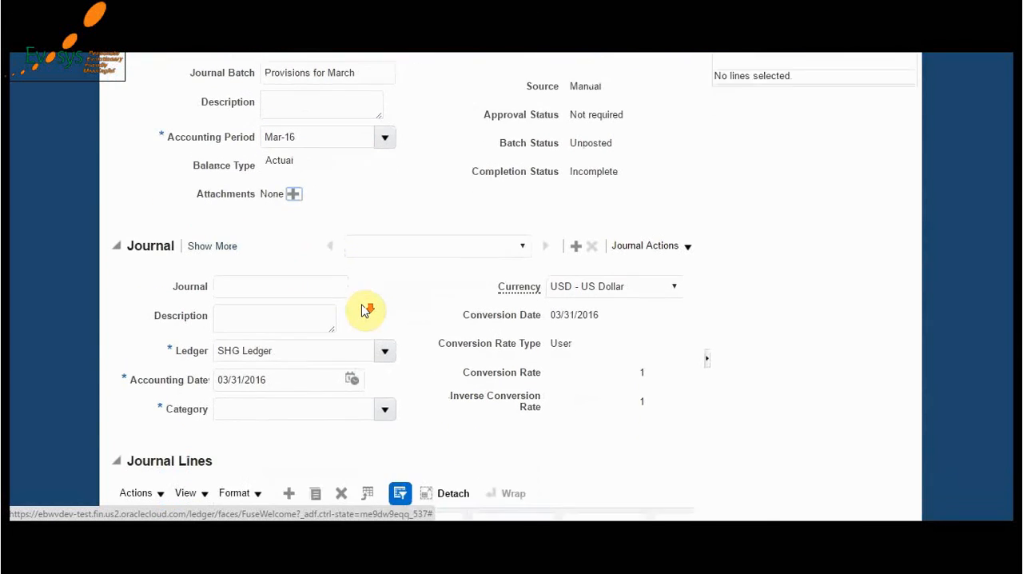
{"action": "left_click", "coordinate": [241, 238]}
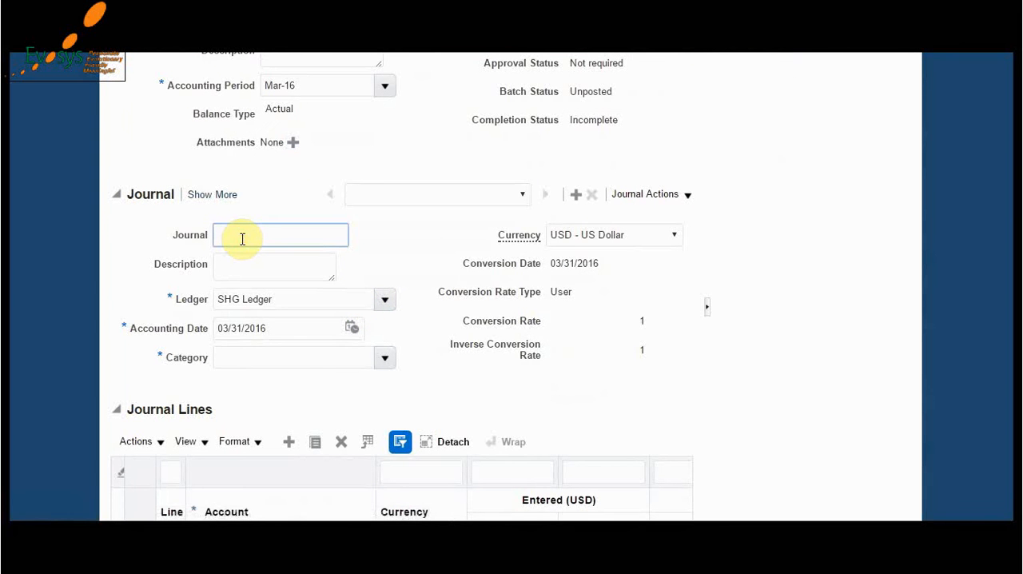
{"action": "type", "text": "Provision for Doubtful Debts"}
{"action": "key", "text": "Tab"}
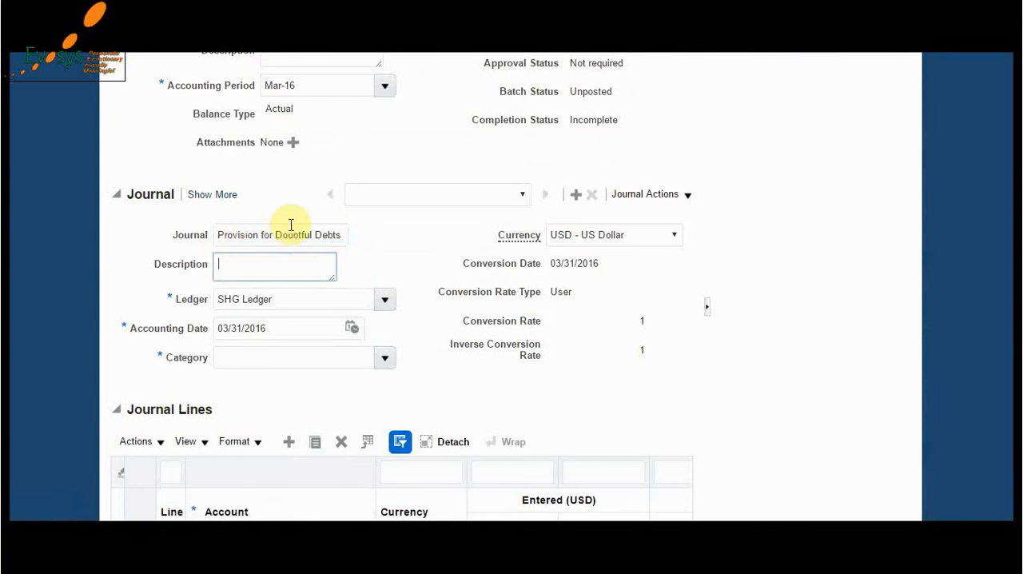
{"action": "type", "text": "Monthly Provision for Debts"}
{"action": "key", "text": "Tab"}
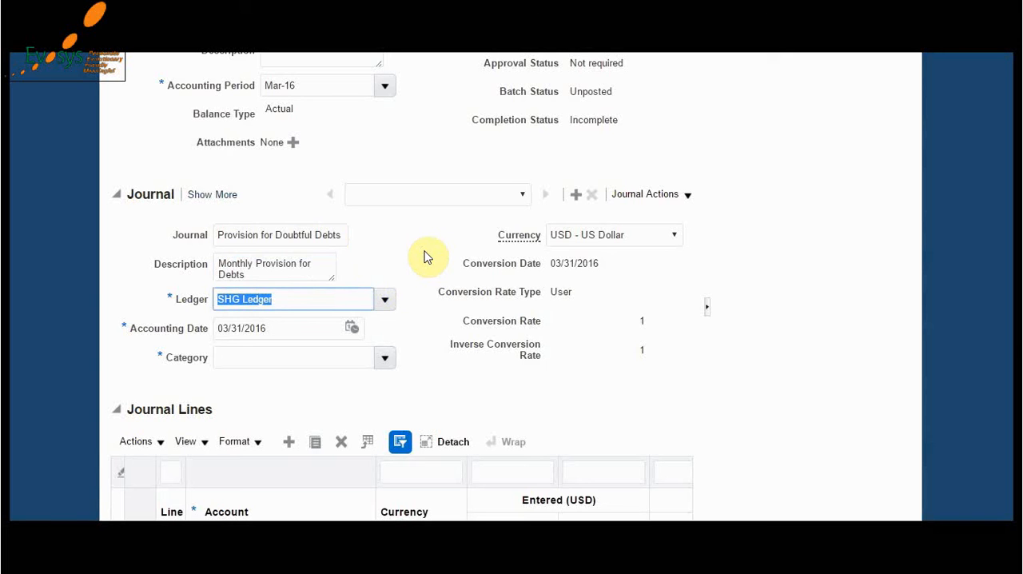
- Set the category of the doubtful debts journal to Accrual
{"action": "key", "text": "Tab"}
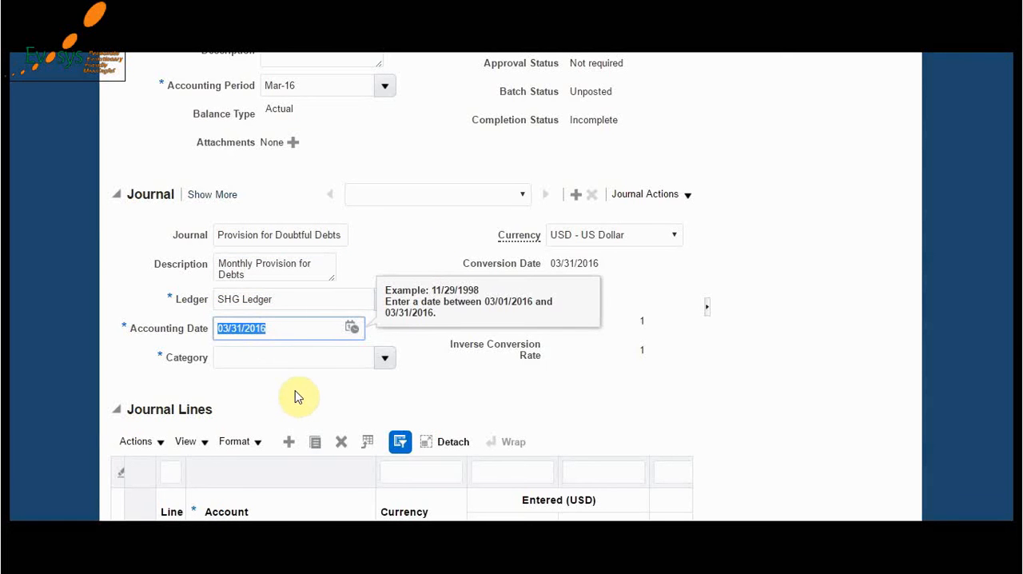
{"action": "key", "text": "Tab"}
{"action": "key", "text": "Tab"}
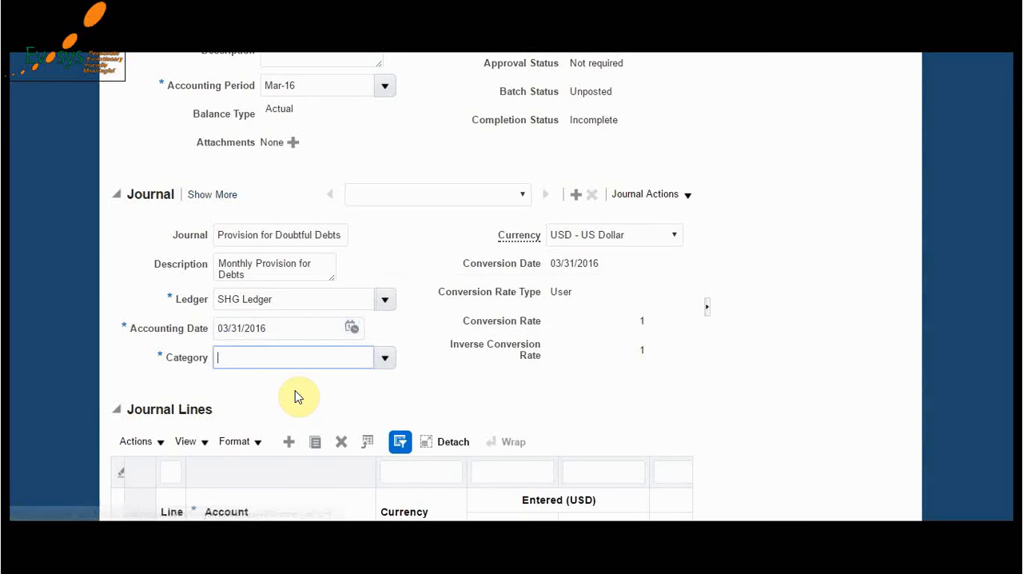
{"action": "type", "text": "Accrual"}
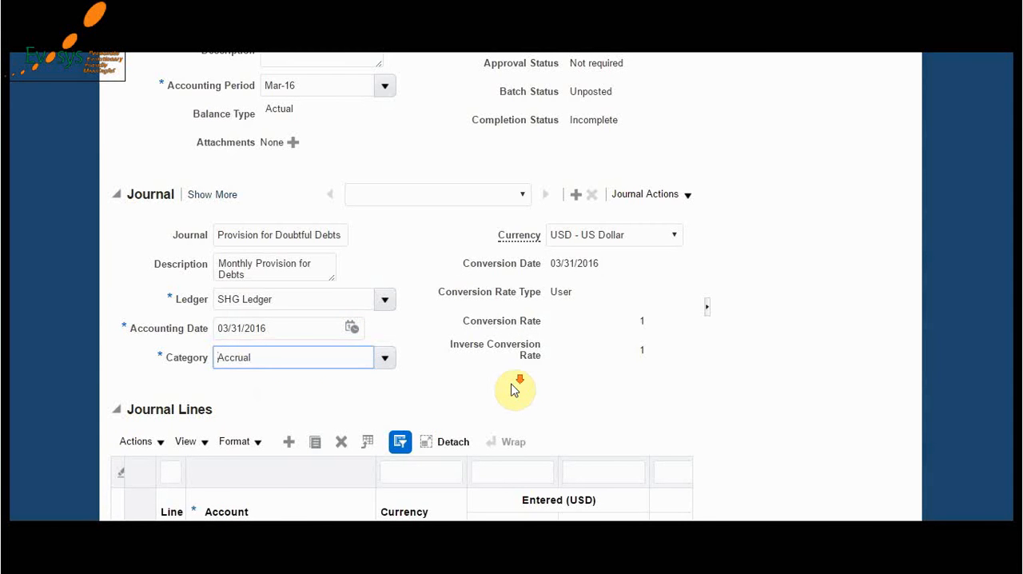
- Copy the accounts from the Word document into the journal lines: debit 085.20340.100.0000.000.0000 with 20,000 and credit 085.62919.100.0000.000.0000 with 20,000
{"action": "scroll", "coordinate": [513, 390], "scroll_direction": "down", "scroll_amount": 3}
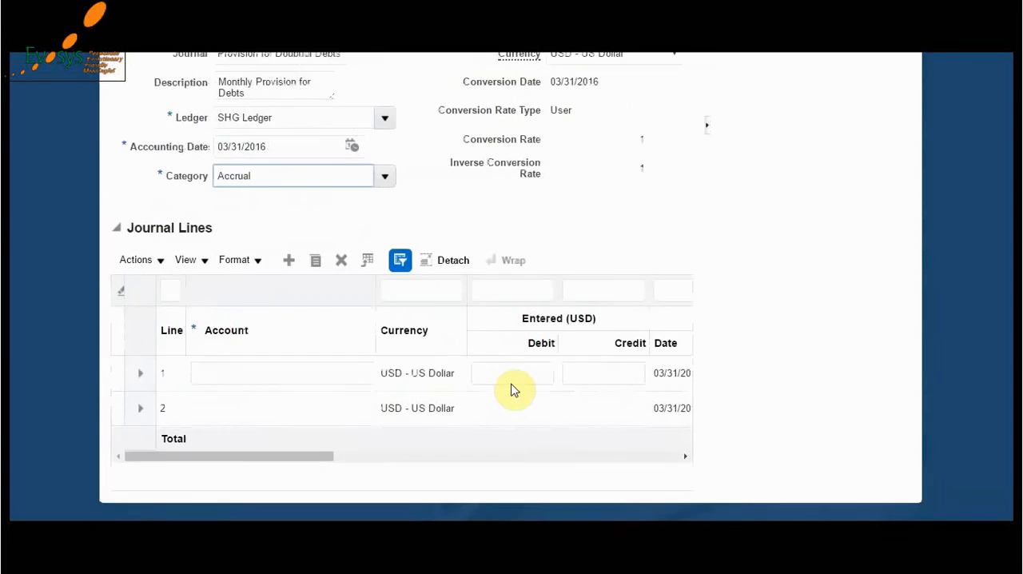
{"action": "left_click", "coordinate": [357, 350]}
{"action": "key", "text": "alt+Tab"}
{"action": "double_click", "coordinate": [344, 221]}
{"action": "key", "text": "ctrl+c"}
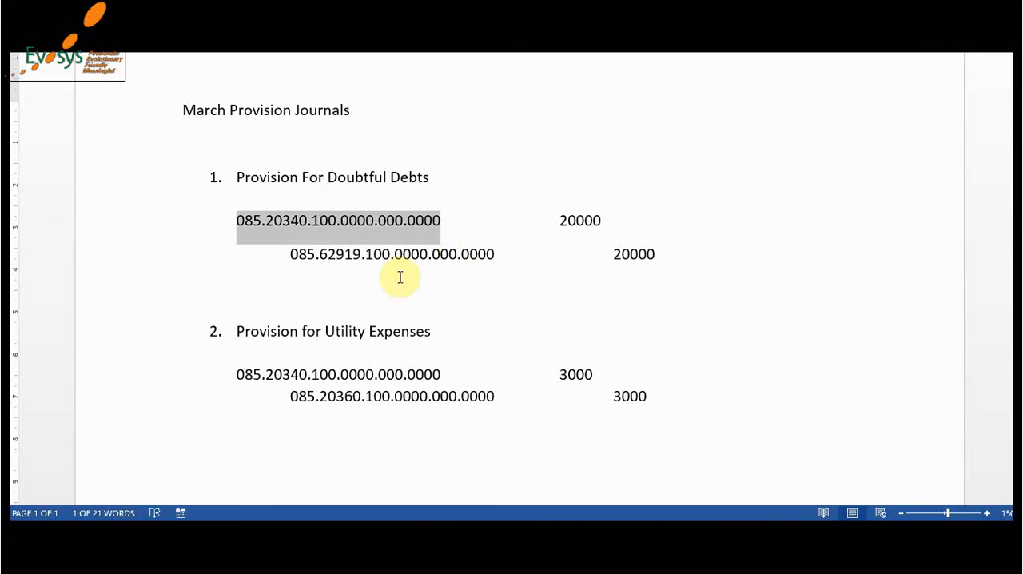
{"action": "key", "text": "alt+Tab"}
{"action": "key", "text": "ctrl+v"}
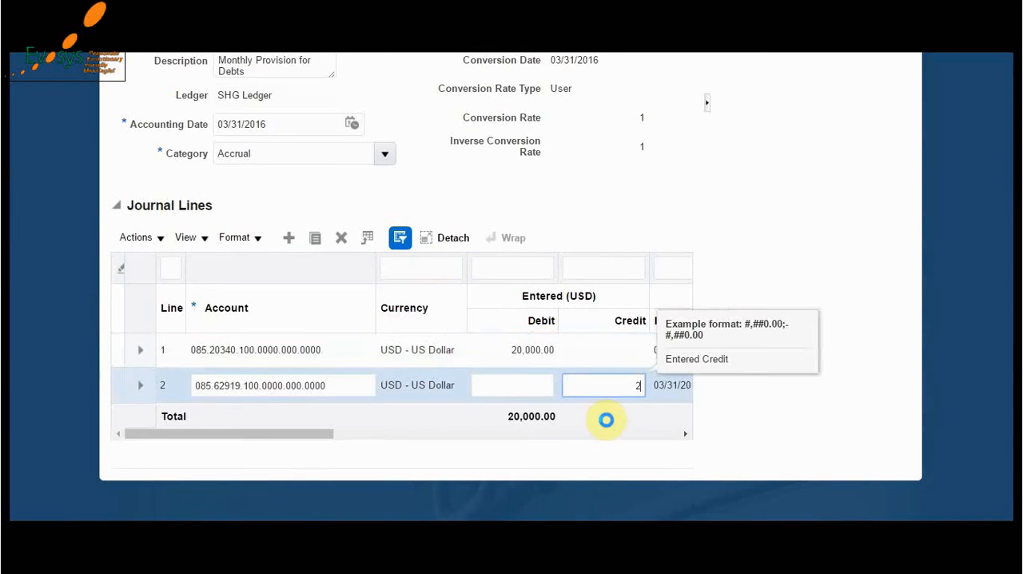
{"action": "type", "text": "0,000"}
{"action": "key", "text": "Tab"}
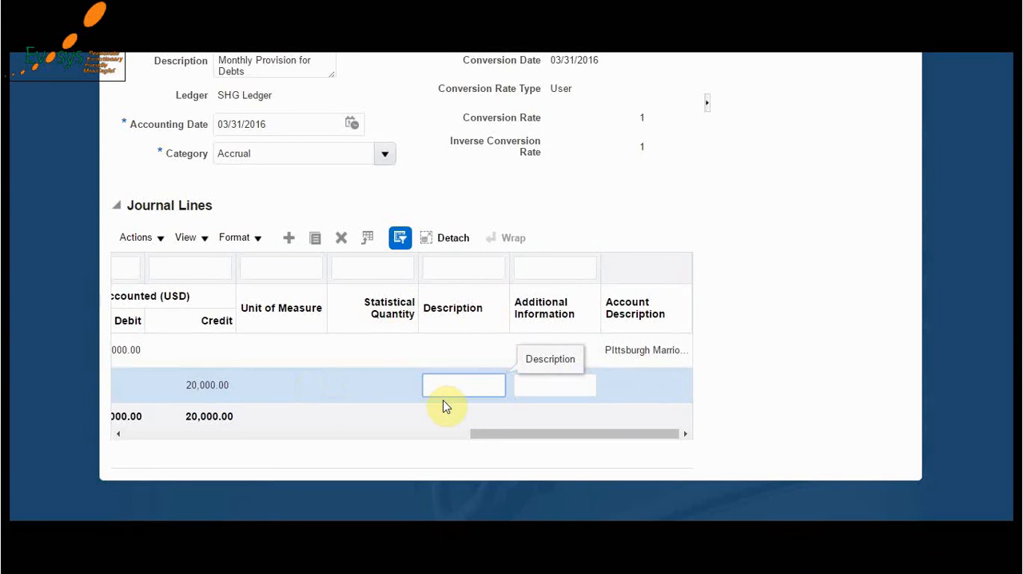
- Save the journal batch with its doubtful debts journal
{"action": "left_click_drag", "start_coordinate": [525, 434], "coordinate": [179, 461]}
{"action": "scroll", "coordinate": [639, 211], "scroll_direction": "up", "scroll_amount": 5}
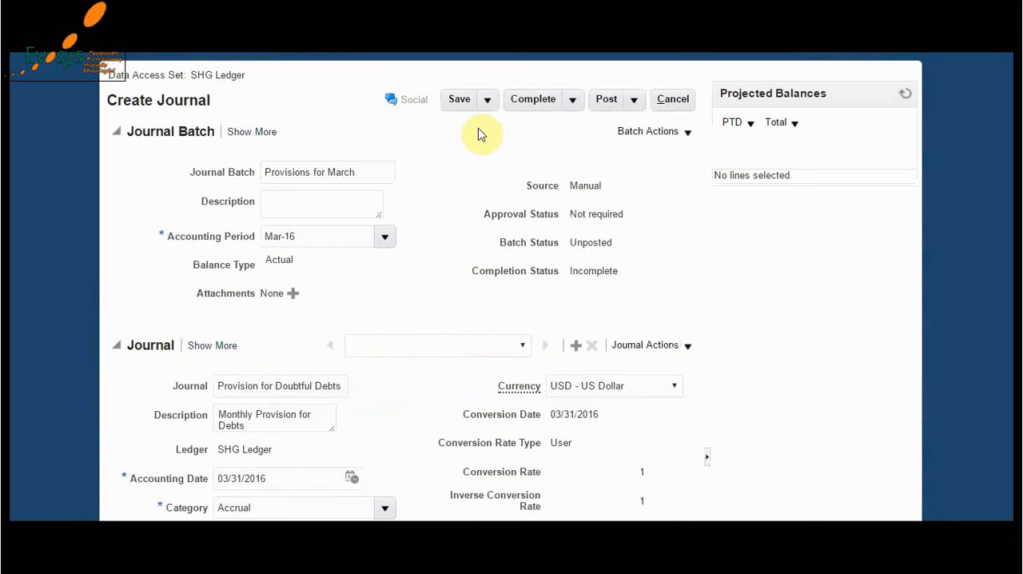
{"action": "left_click", "coordinate": [463, 102]}
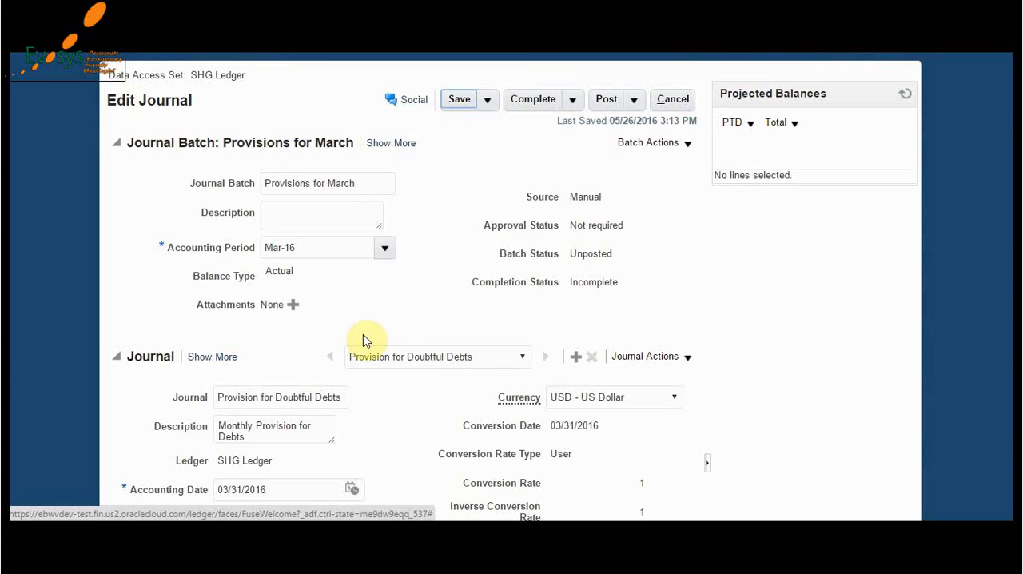
- Add a second journal to the batch, named "Provision for Utilities", with the category Accrual
{"action": "left_click", "coordinate": [575, 356]}
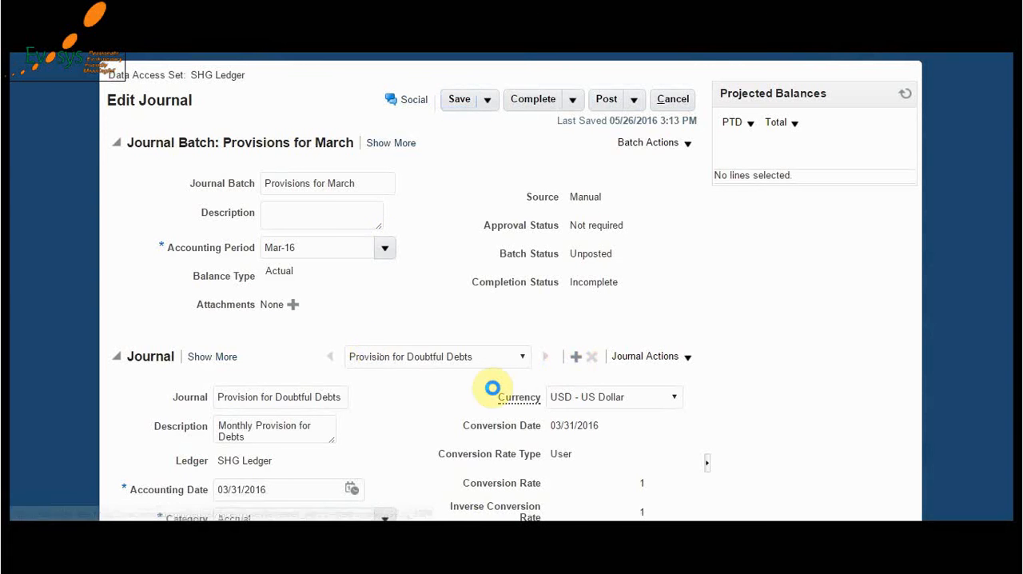
{"action": "left_click", "coordinate": [266, 397]}
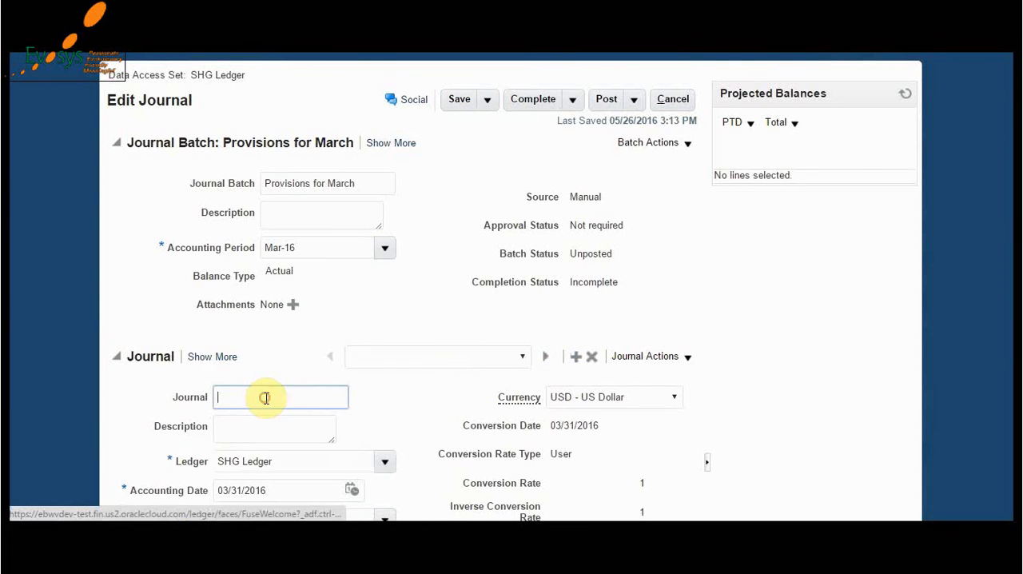
{"action": "type", "text": "Provision for Utilities"}
{"action": "key", "text": "Tab"}
{"action": "scroll", "coordinate": [344, 402], "scroll_direction": "down", "scroll_amount": 3}
{"action": "key", "text": "Tab"}
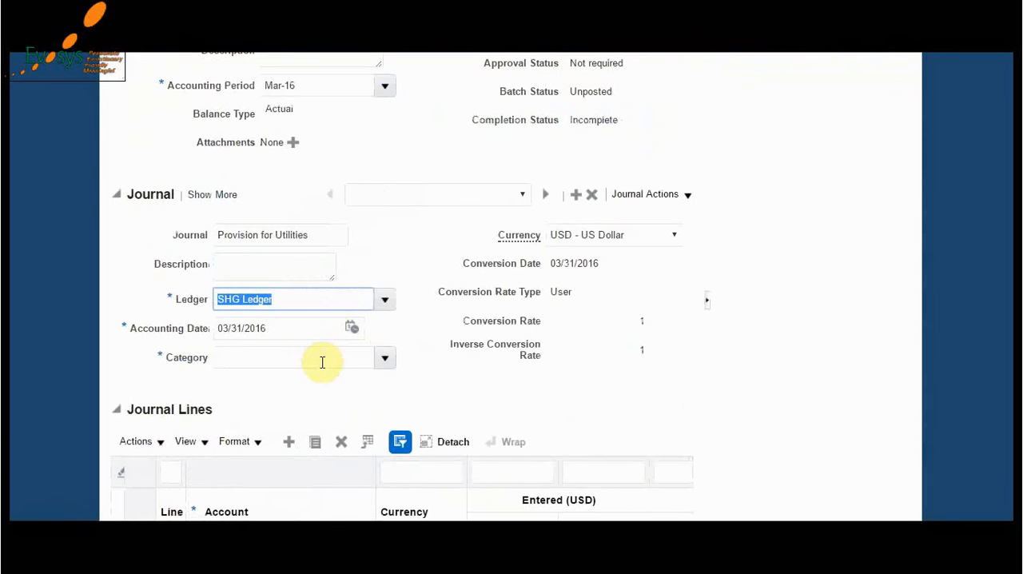
{"action": "key", "text": "Tab"}
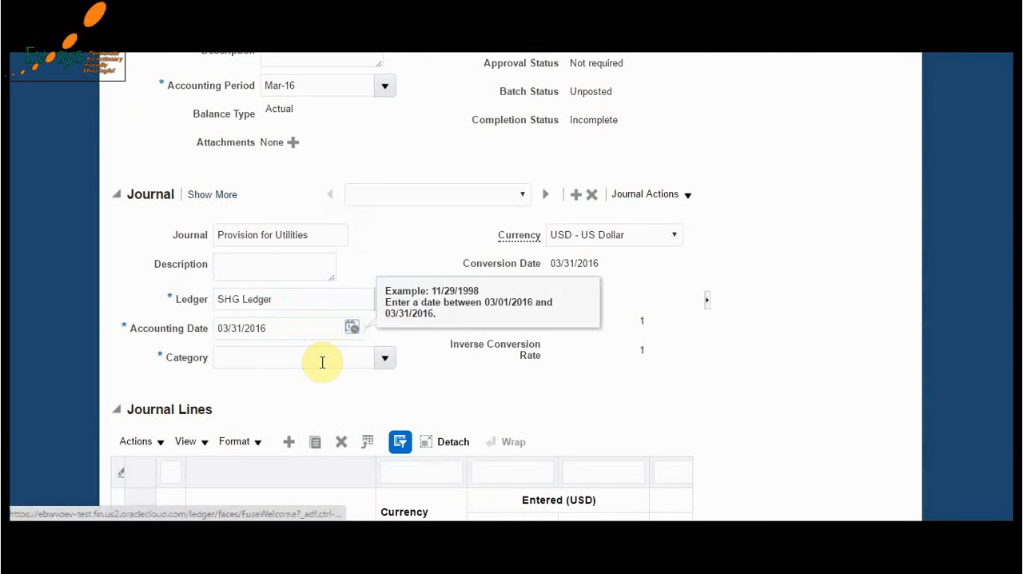
{"action": "key", "text": "Tab"}
{"action": "type", "text": "Accrual"}
- Fill the utilities journal lines from the Word document: debit 085.20340.100.0000.000.0000 and credit 085.20360.100.0000.000.0000 with 3,000 each, and save the batch
{"action": "scroll", "coordinate": [456, 383], "scroll_direction": "down", "scroll_amount": 3}
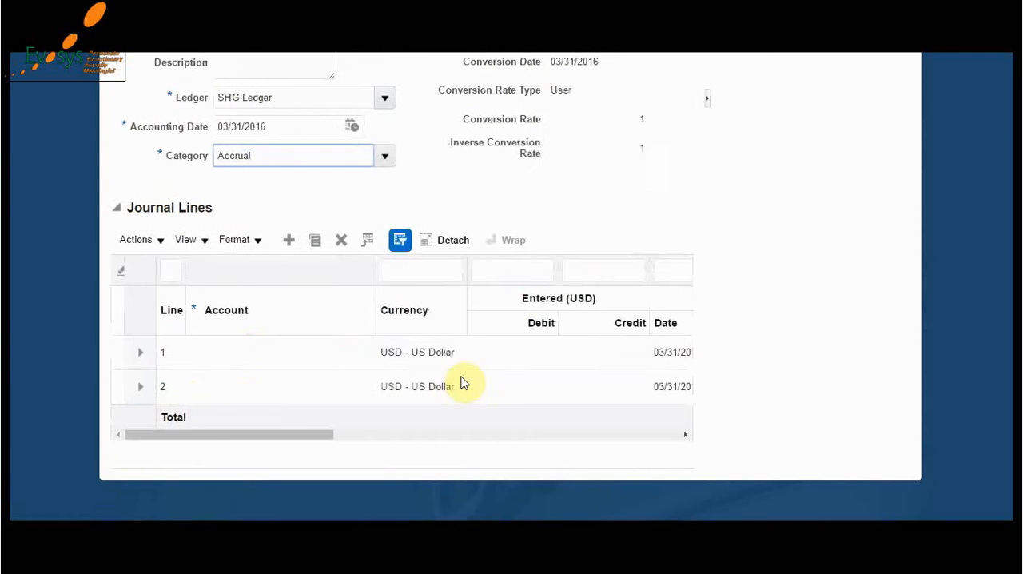
{"action": "left_click", "coordinate": [251, 351]}
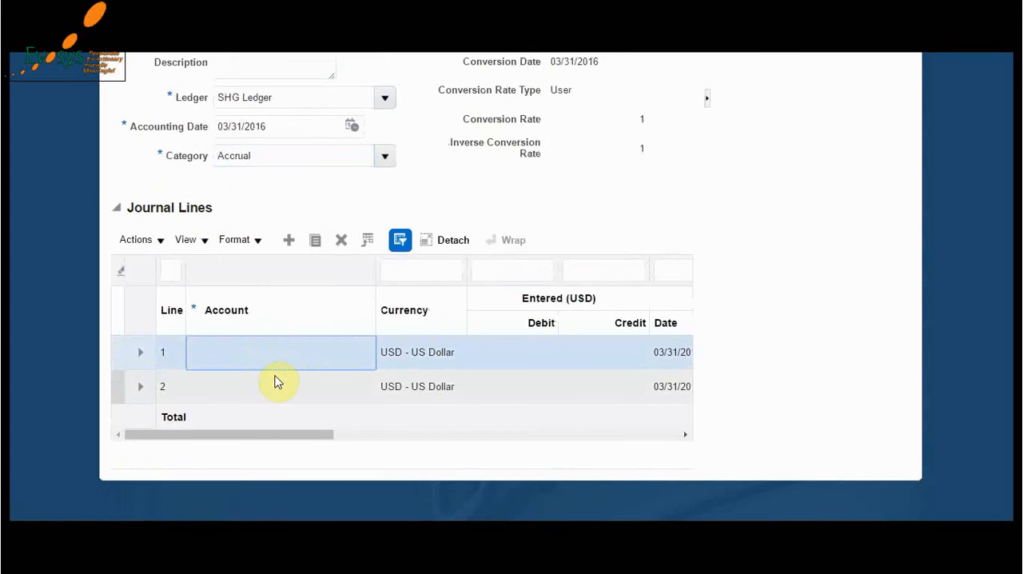
{"action": "key", "text": "alt+Tab"}
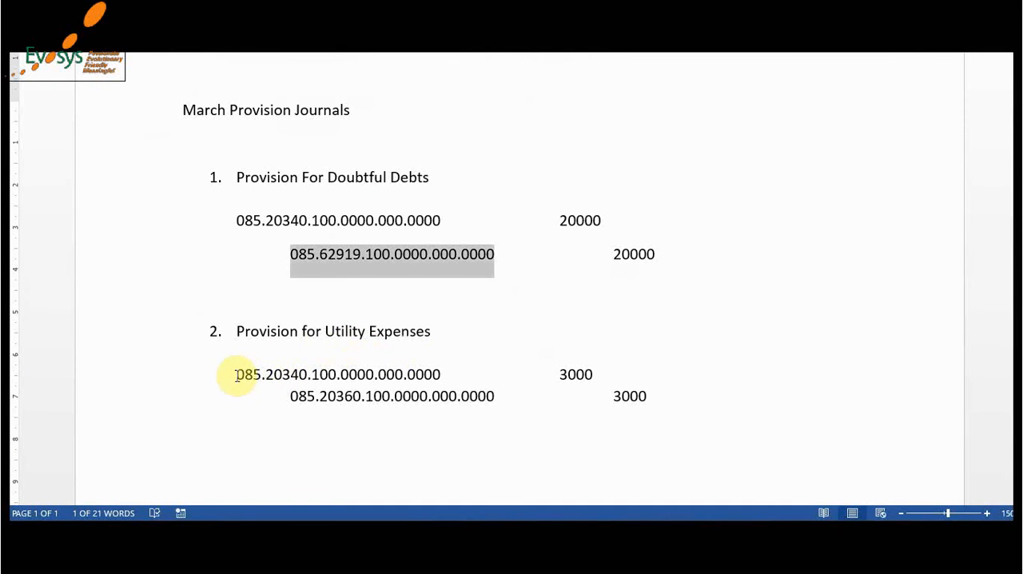
{"action": "left_click", "coordinate": [236, 374]}
{"action": "left_click", "coordinate": [442, 374], "text": "shift"}
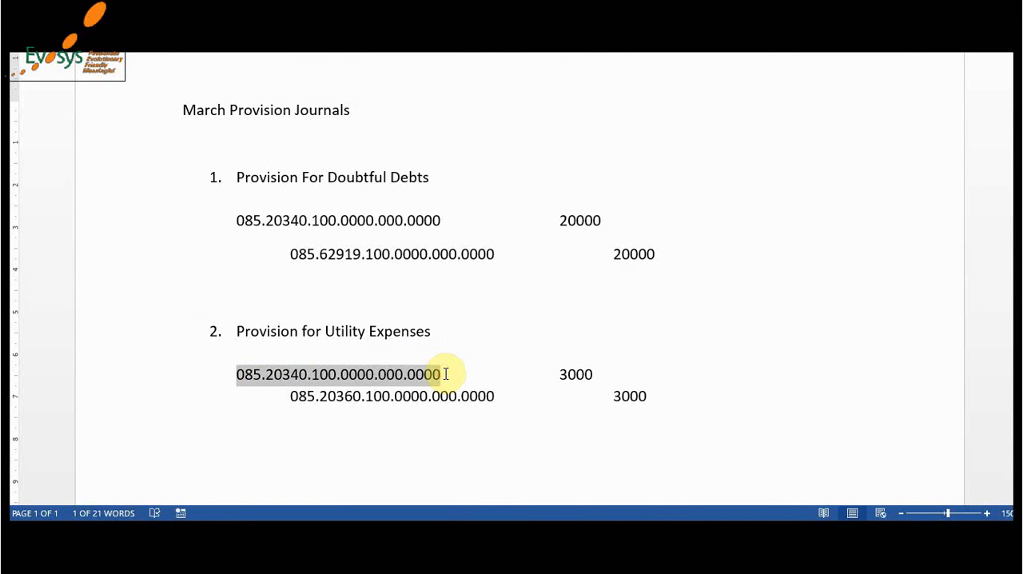
{"action": "key", "text": "alt+Tab"}
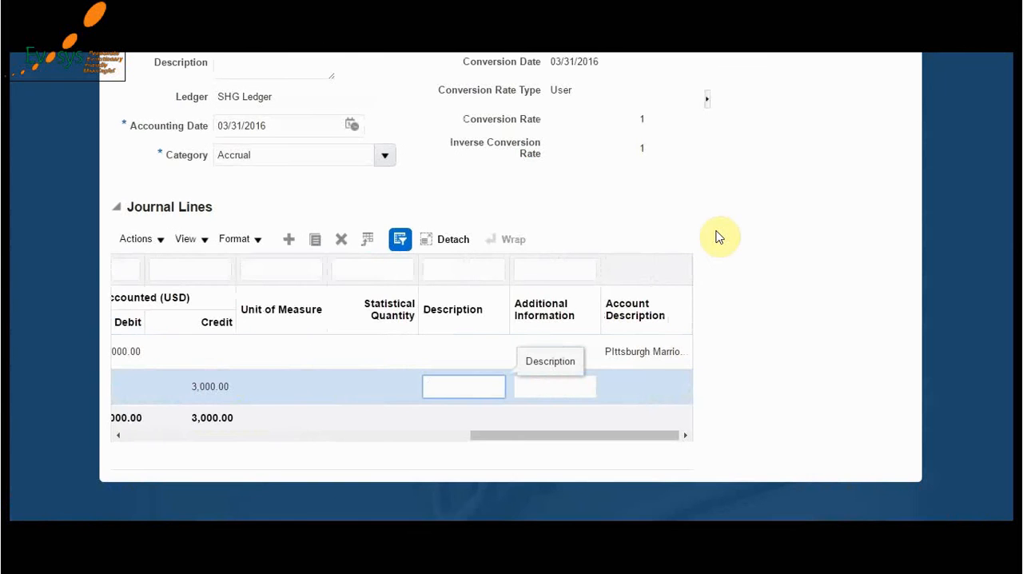
{"action": "scroll", "coordinate": [719, 237], "scroll_direction": "up", "scroll_amount": 5}
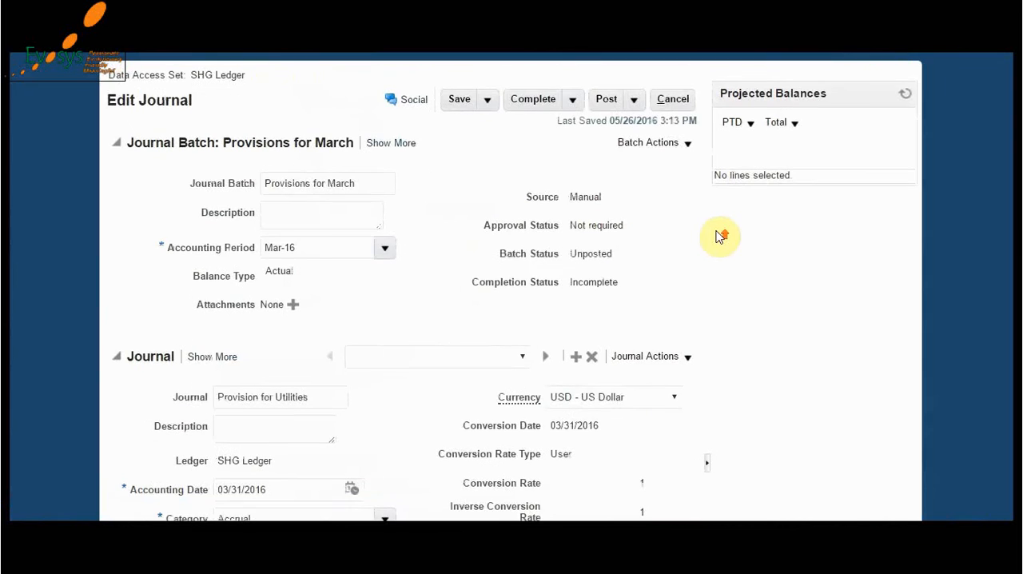
{"action": "left_click", "coordinate": [453, 108]}
- Check the list of journals contained in the Provisions for March batch, keeping Provision for Utilities selected
{"action": "scroll", "coordinate": [436, 318], "scroll_direction": "down", "scroll_amount": 2}
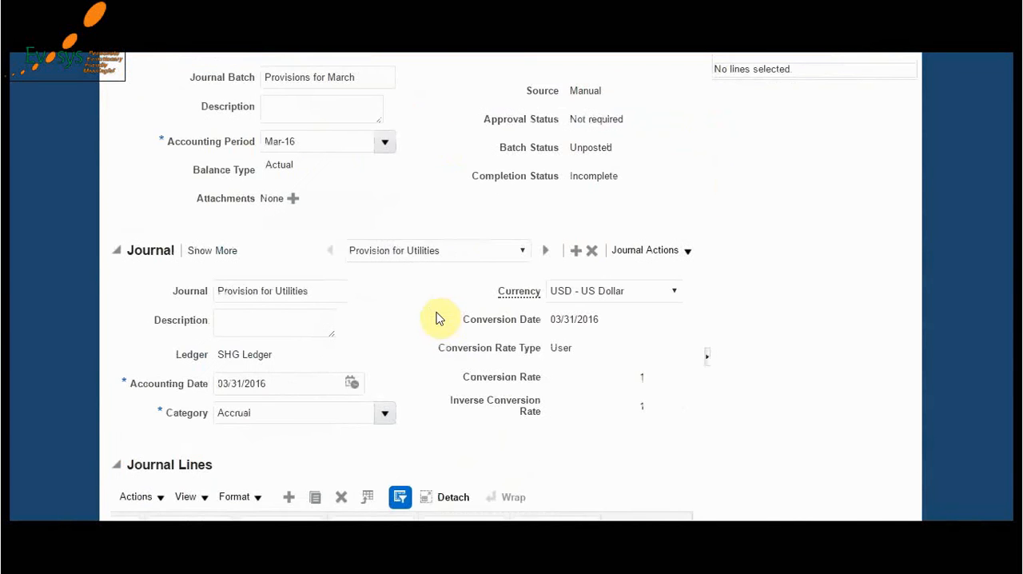
{"action": "scroll", "coordinate": [320, 182], "scroll_direction": "up", "scroll_amount": 2}
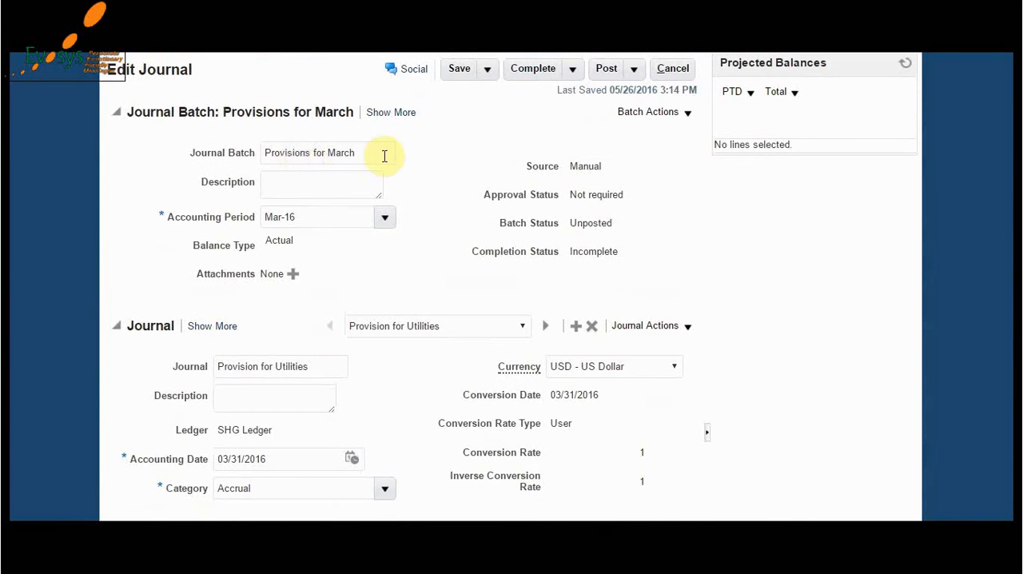
{"action": "left_click", "coordinate": [439, 326]}
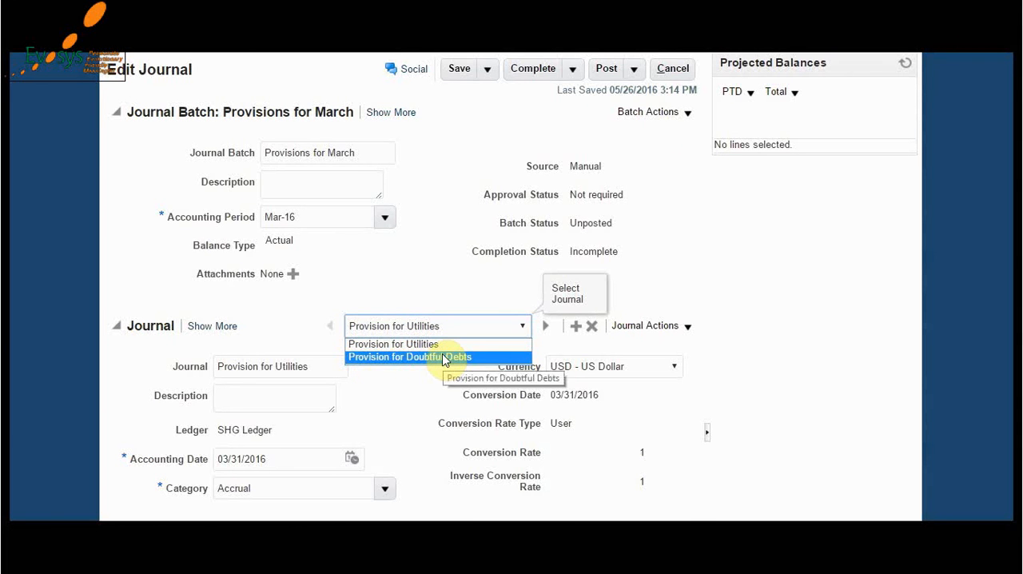
{"action": "left_click", "coordinate": [442, 292]}
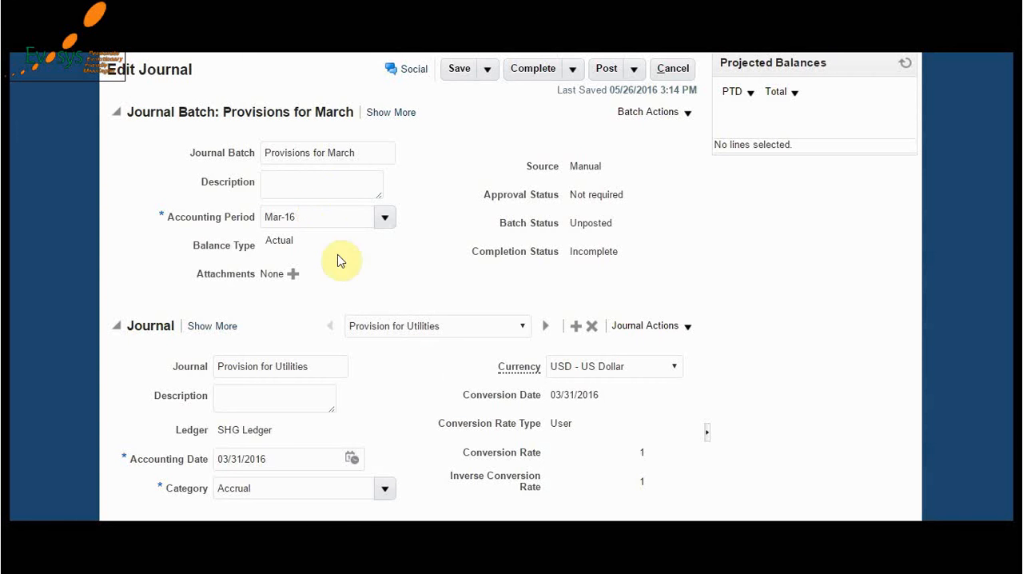
- Refresh the projected balances for line 2 of the utilities journal, account 085.20360.100.0000.000.0000
{"action": "scroll", "coordinate": [411, 323], "scroll_direction": "down", "scroll_amount": 3}
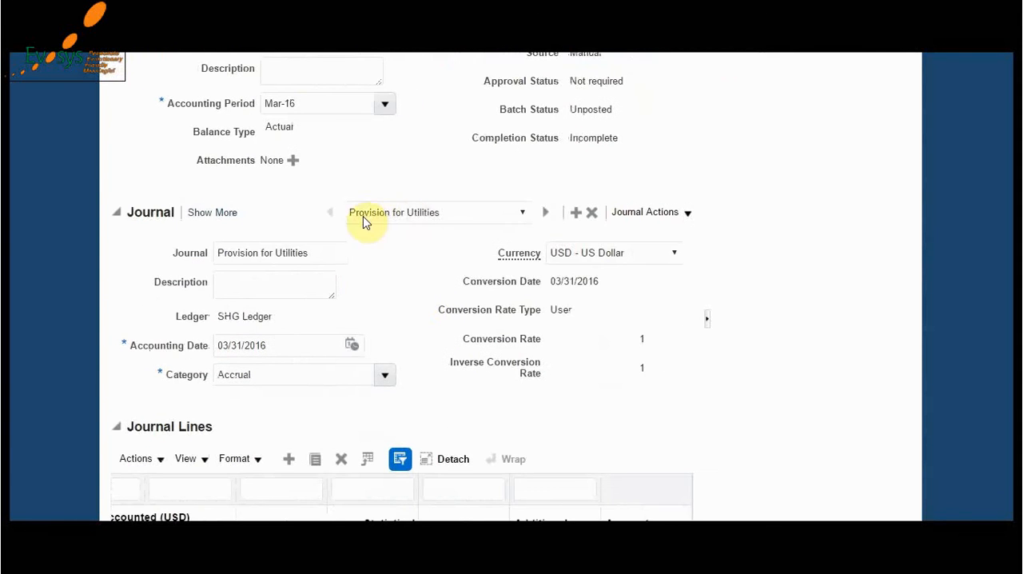
{"action": "scroll", "coordinate": [397, 294], "scroll_direction": "down", "scroll_amount": 5}
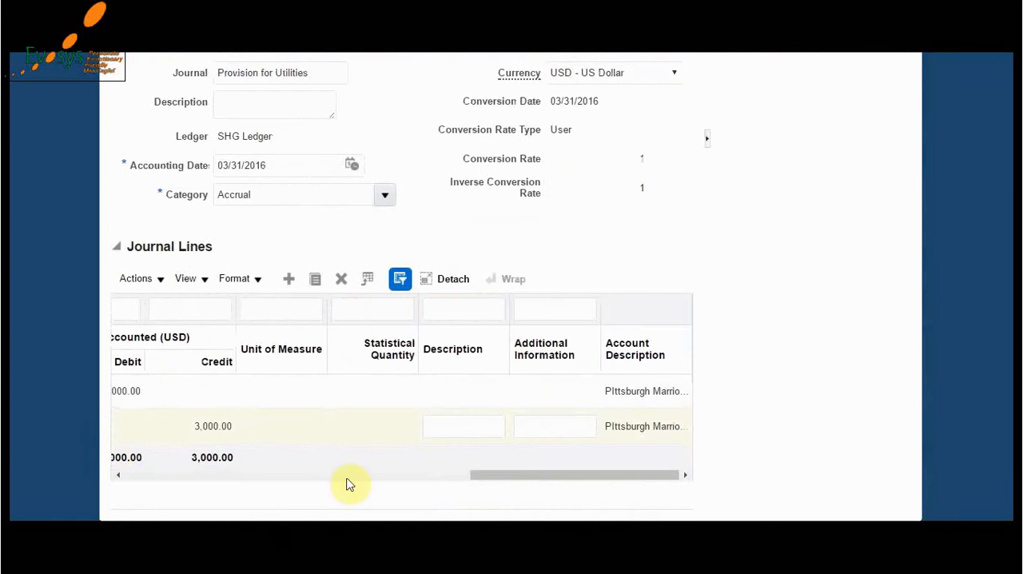
{"action": "left_click_drag", "start_coordinate": [472, 475], "coordinate": [103, 479]}
{"action": "left_click", "coordinate": [258, 427]}
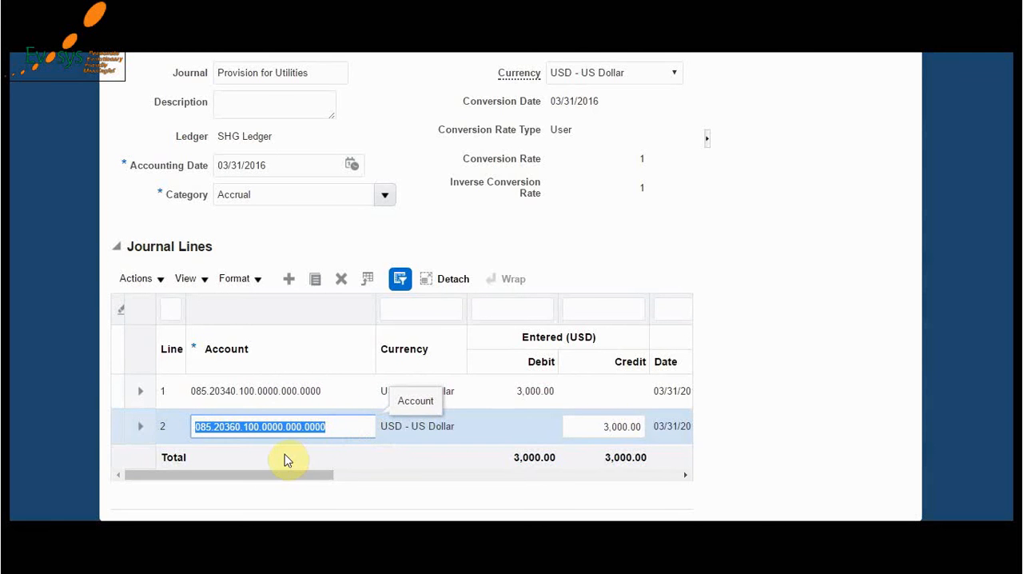
{"action": "scroll", "coordinate": [735, 315], "scroll_direction": "up", "scroll_amount": 3}
{"action": "key", "text": "ctrl+plus"}
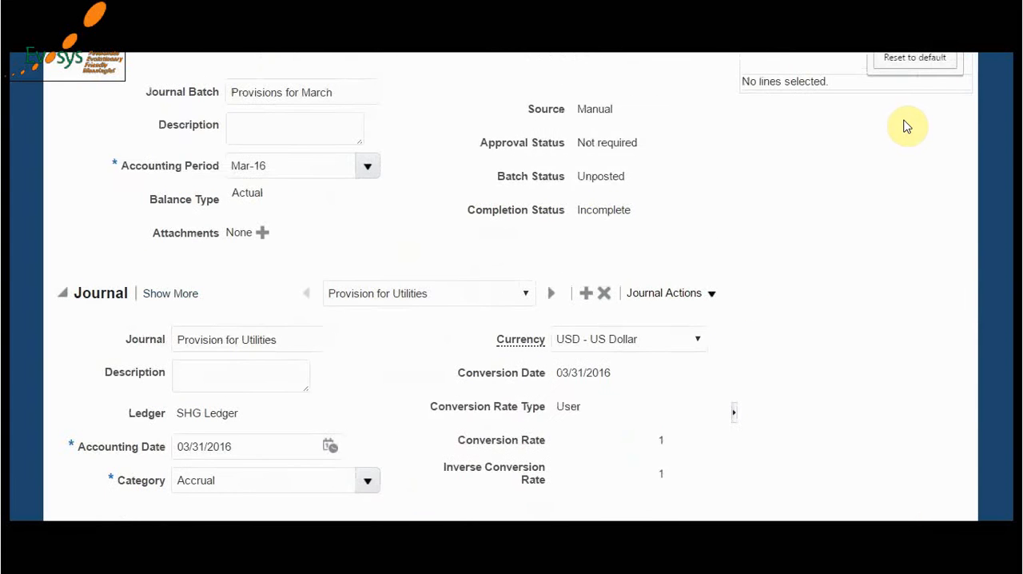
{"action": "scroll", "coordinate": [908, 126], "scroll_direction": "up", "scroll_amount": 2}
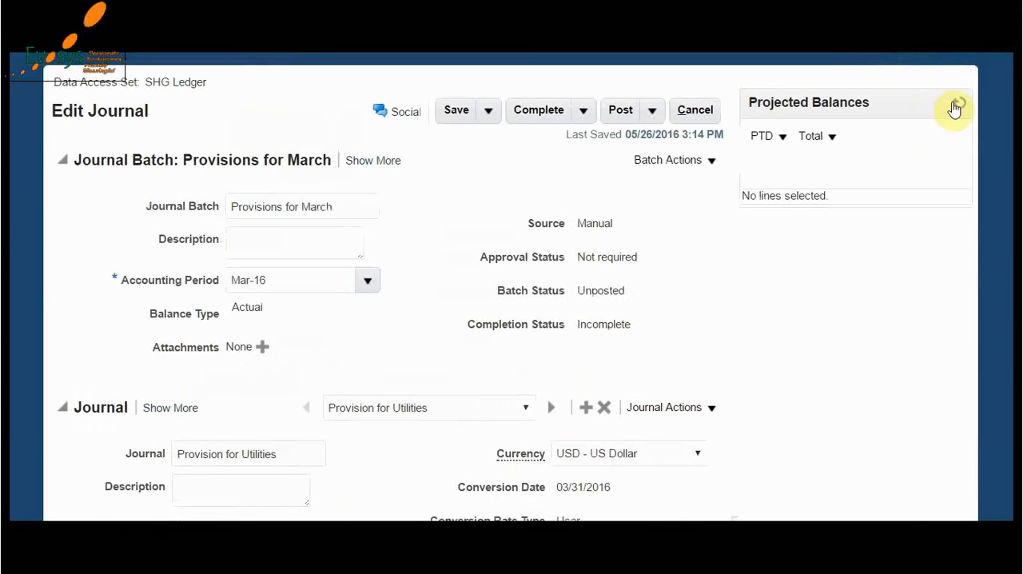
{"action": "left_click", "coordinate": [960, 106]}
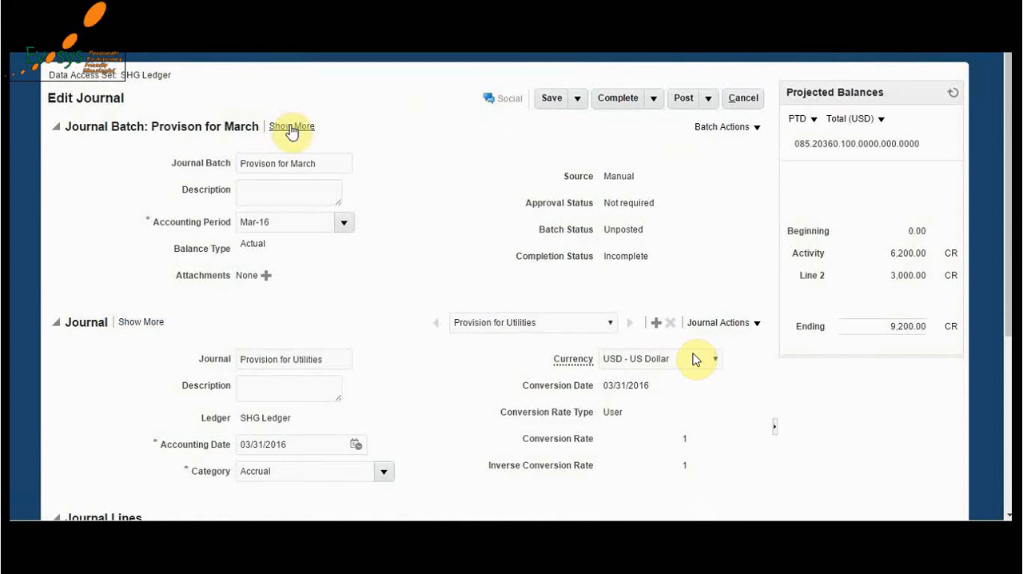
- Set the journal batch's control total to 3500 and save the batch despite the control total violation
{"action": "left_click", "coordinate": [291, 128]}
{"action": "left_click", "coordinate": [290, 127]}
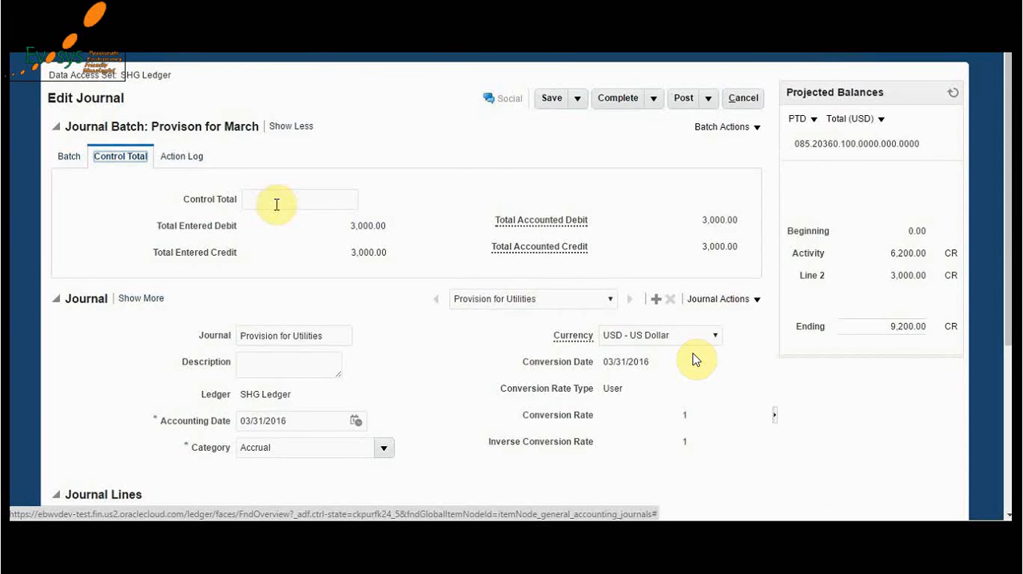
{"action": "left_click", "coordinate": [276, 205]}
{"action": "type", "text": "3500"}
{"action": "left_click", "coordinate": [352, 282]}
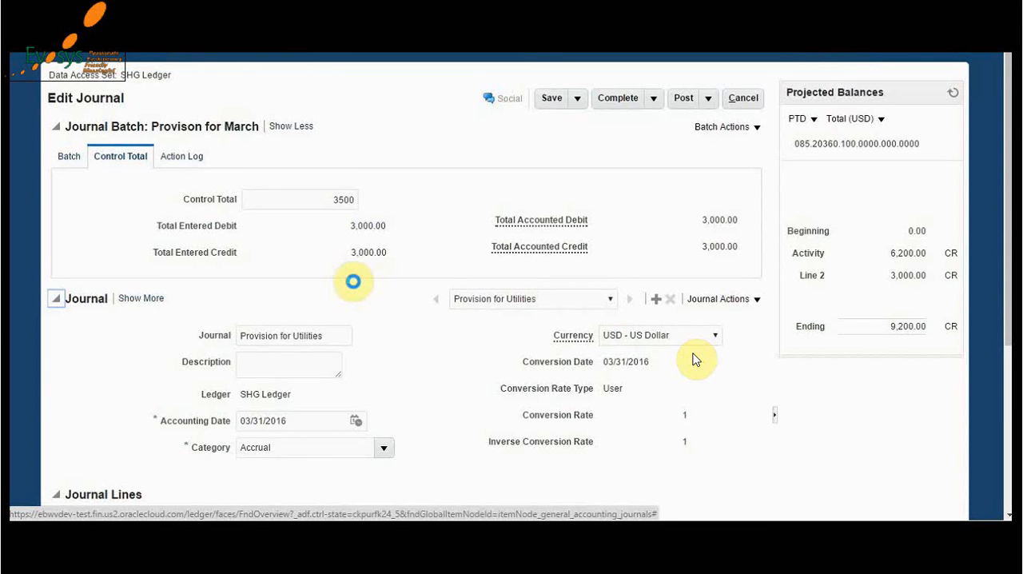
{"action": "left_click", "coordinate": [551, 97]}
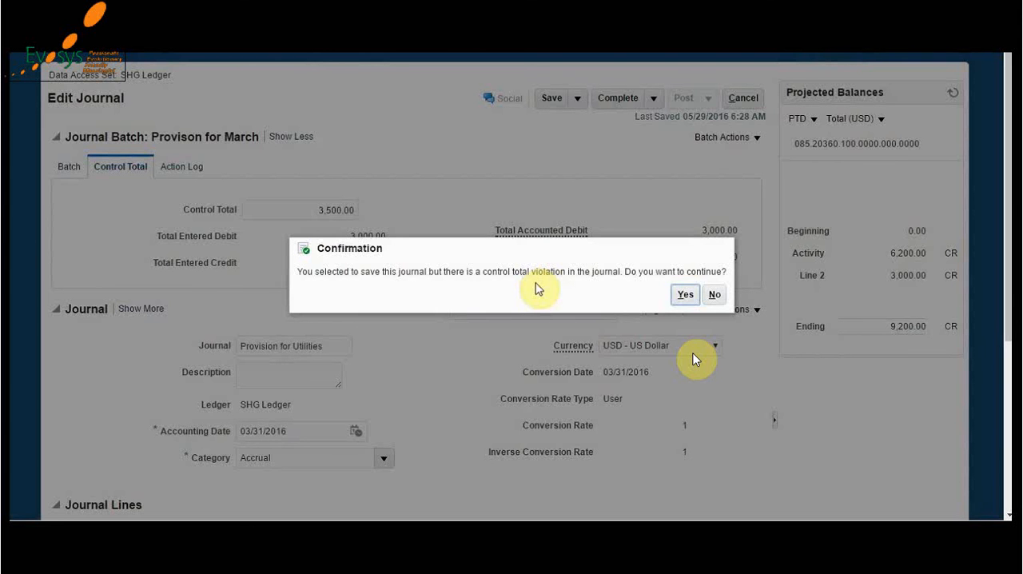
{"action": "left_click", "coordinate": [684, 294]}
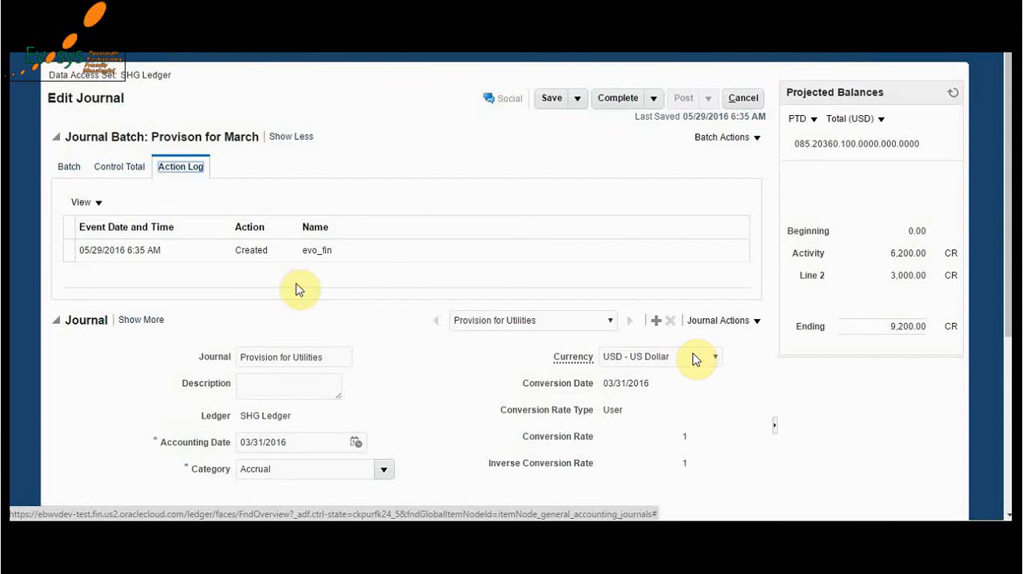
- Review the additional control total, sequencing and reversal details of the Provision for Utilities journal, including the reversal period choices
{"action": "scroll", "coordinate": [350, 352], "scroll_direction": "down", "scroll_amount": 2}
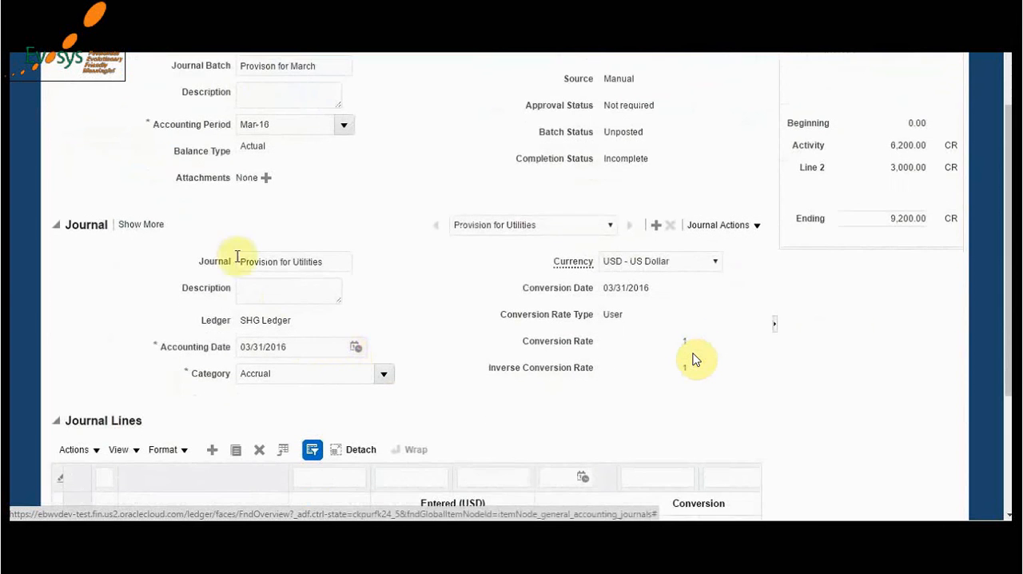
{"action": "left_click", "coordinate": [142, 226]}
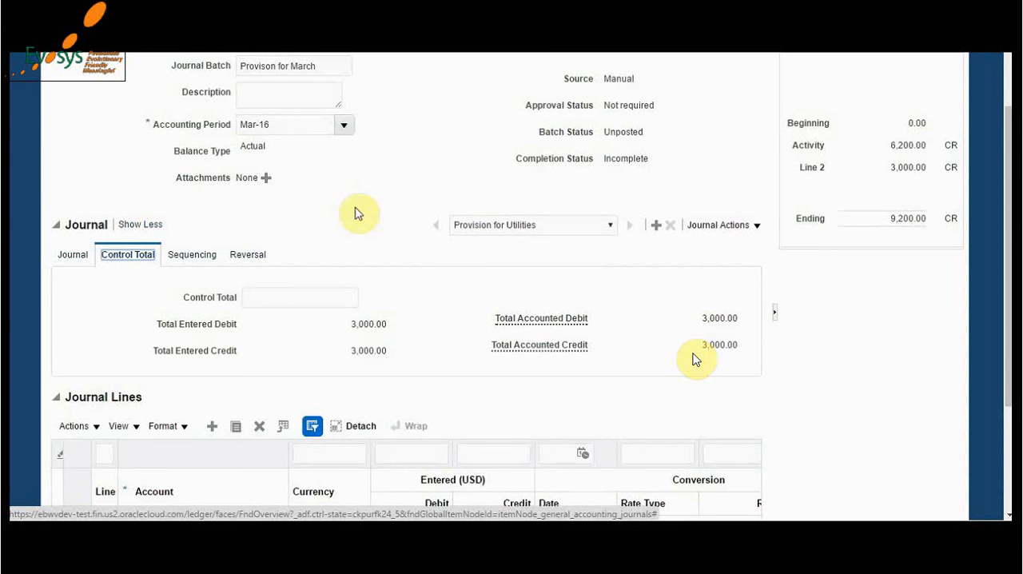
{"action": "left_click", "coordinate": [199, 257]}
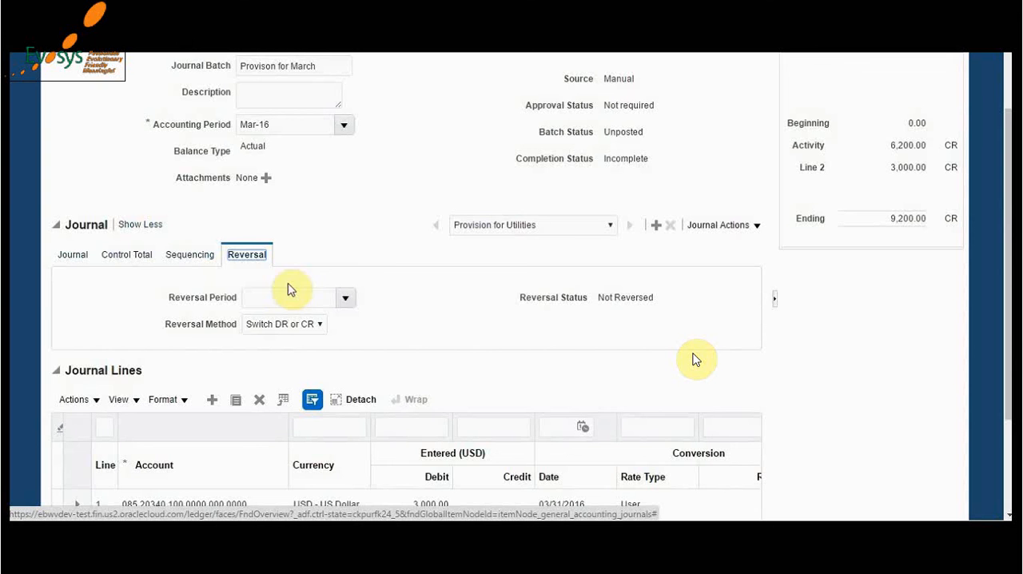
{"action": "left_click", "coordinate": [345, 297]}
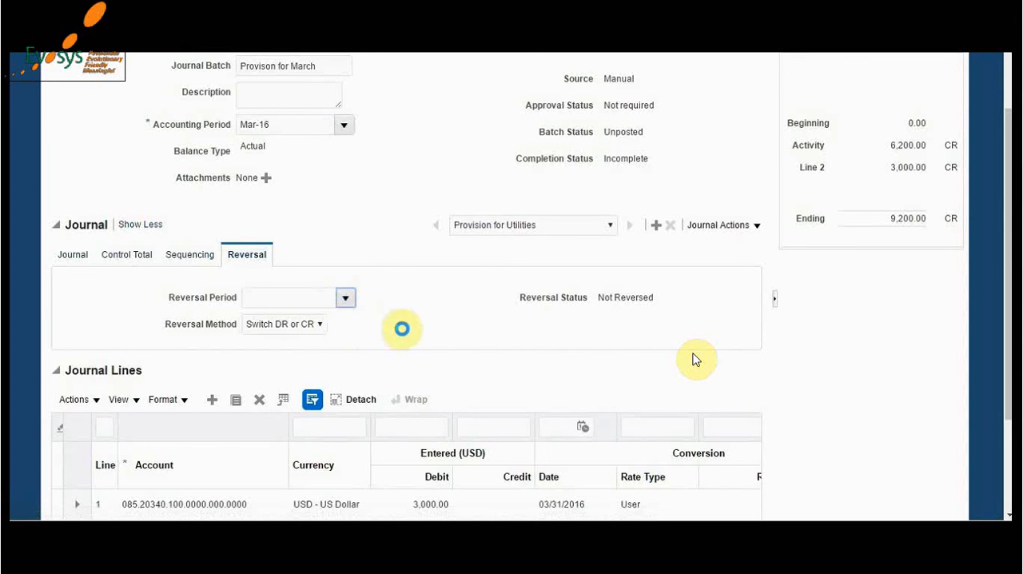
{"action": "left_click", "coordinate": [277, 342]}
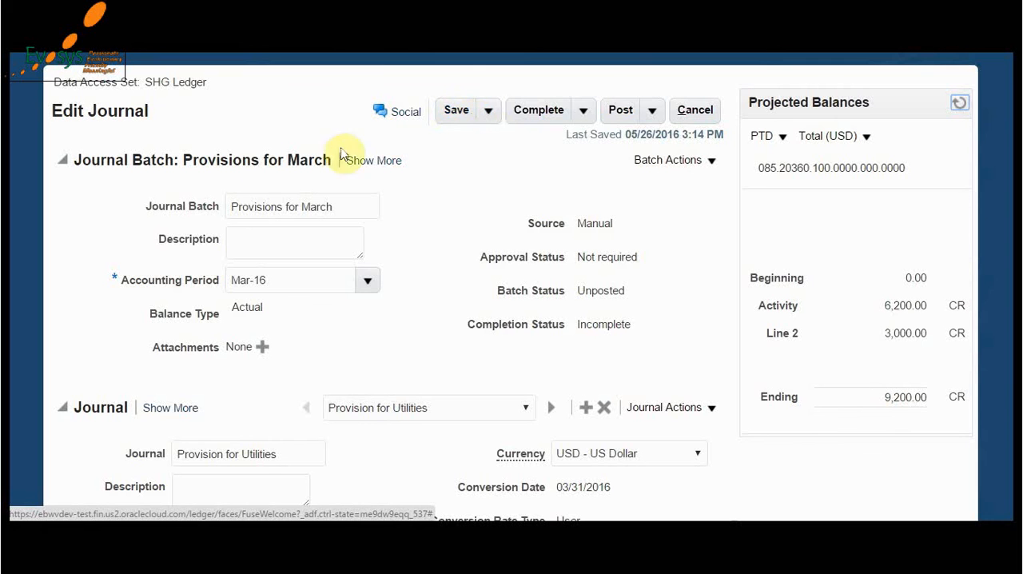
- Mark the Provisions for March journal batch as complete and post it
{"action": "left_click", "coordinate": [526, 116]}
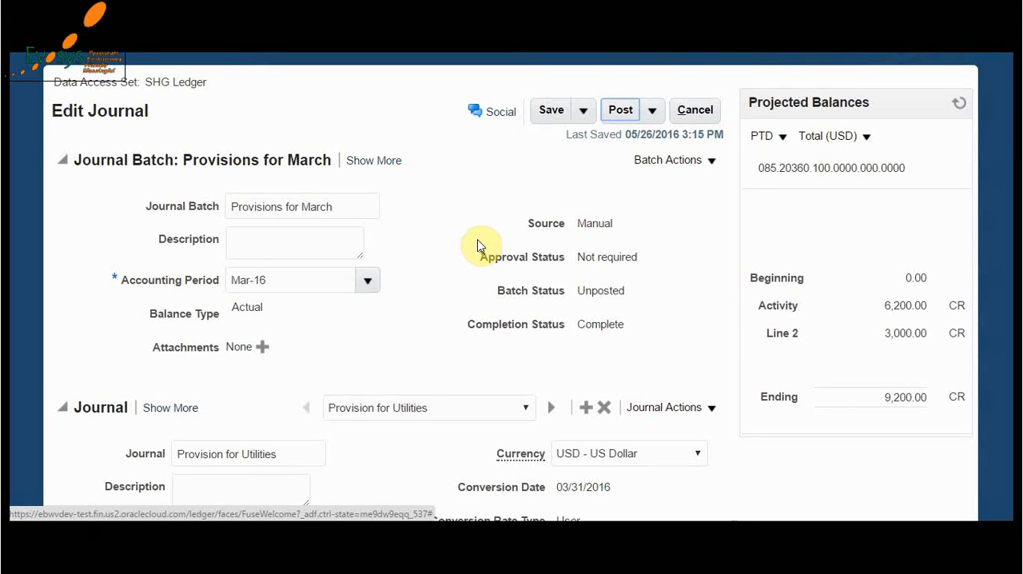
{"action": "left_click", "coordinate": [621, 112]}
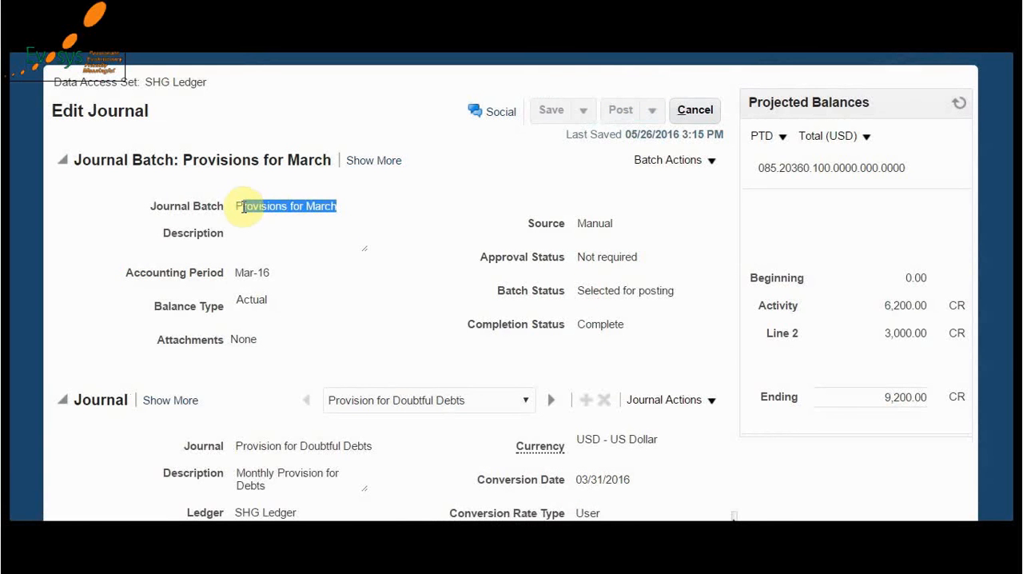
- Close the journal, search the existing journals for the Provisions for March batch, and check the batch status of its journals
{"action": "left_click_drag", "start_coordinate": [243, 207], "coordinate": [236, 206]}
{"action": "left_click", "coordinate": [691, 111]}
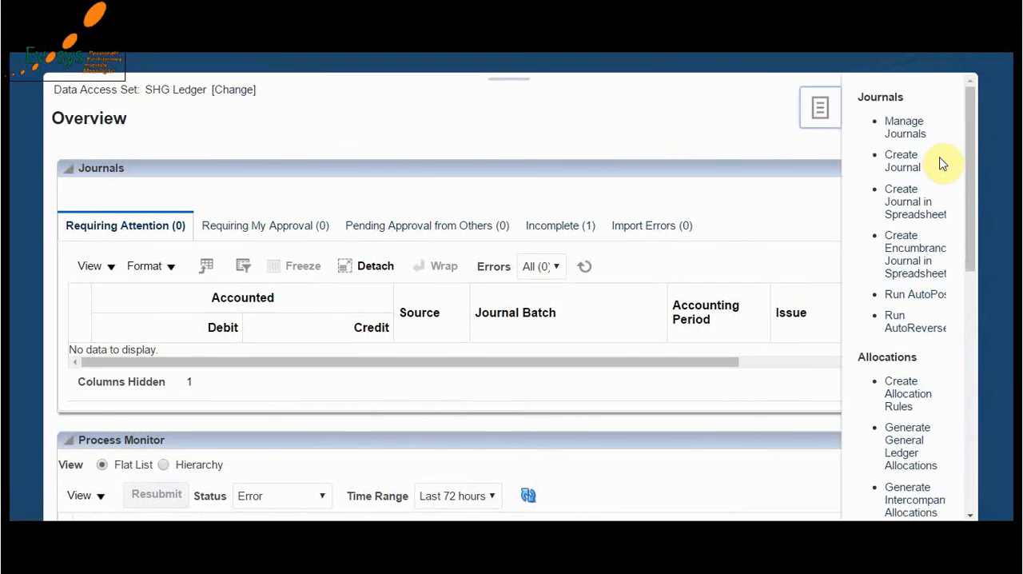
{"action": "left_click", "coordinate": [879, 126]}
{"action": "left_click", "coordinate": [695, 414]}
{"action": "scroll", "coordinate": [399, 432], "scroll_direction": "down", "scroll_amount": 3}
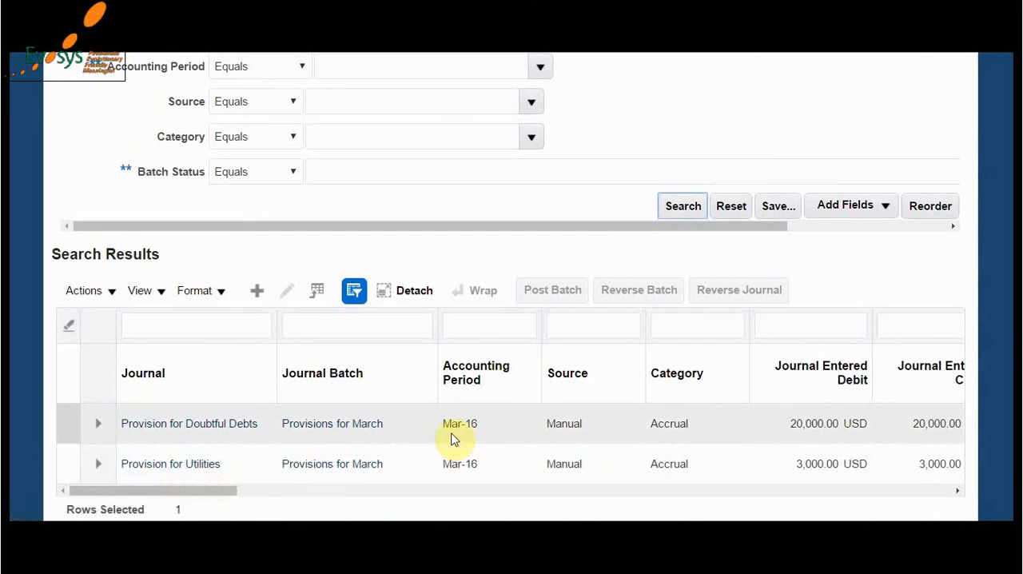
{"action": "left_click_drag", "start_coordinate": [223, 491], "coordinate": [330, 479]}
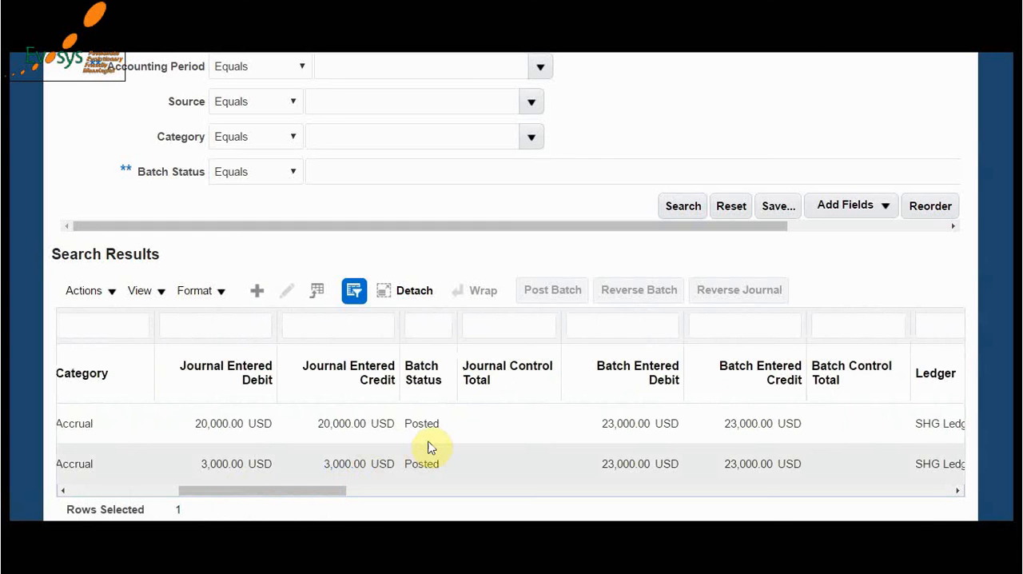